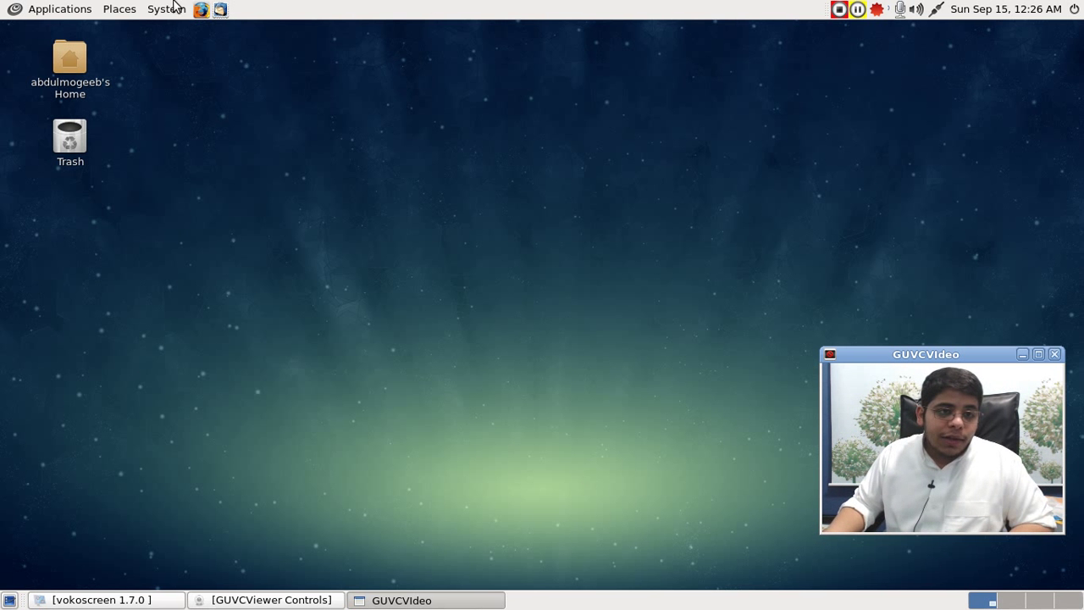
# - Launch Firefox and open its Add-ons Manager
pyautogui.click(200, 9)
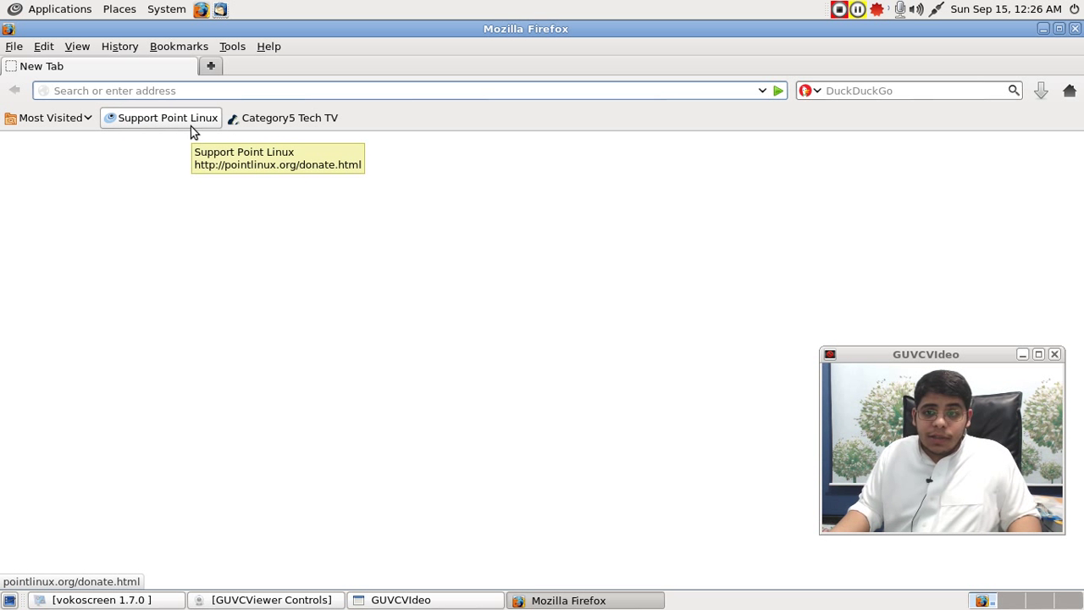
pyautogui.moveTo(191, 126)
pyautogui.mouseDown()
pyautogui.moveTo(381, 138)
pyautogui.moveTo(845, 100)
pyautogui.moveTo(206, 106)
pyautogui.moveTo(177, 121)
pyautogui.mouseUp()
pyautogui.click(883, 89)
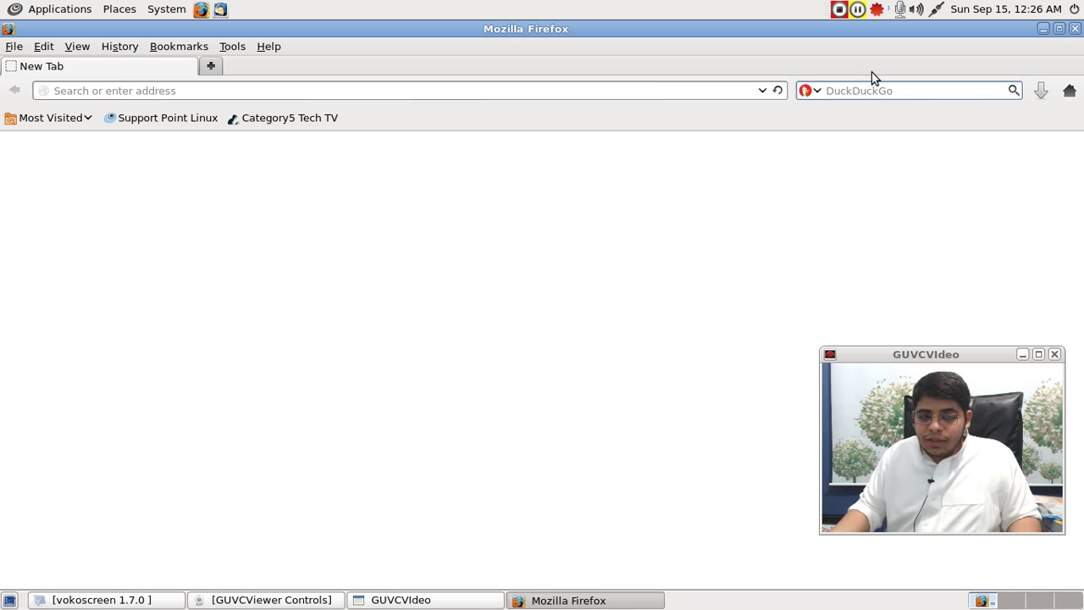
pyautogui.click(232, 46)
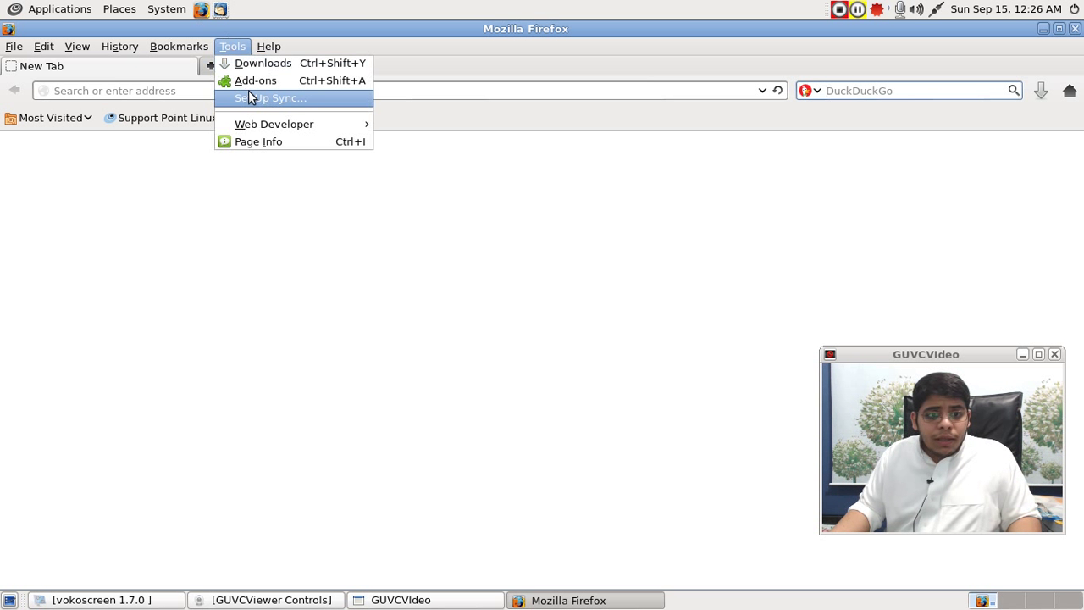
pyautogui.click(254, 75)
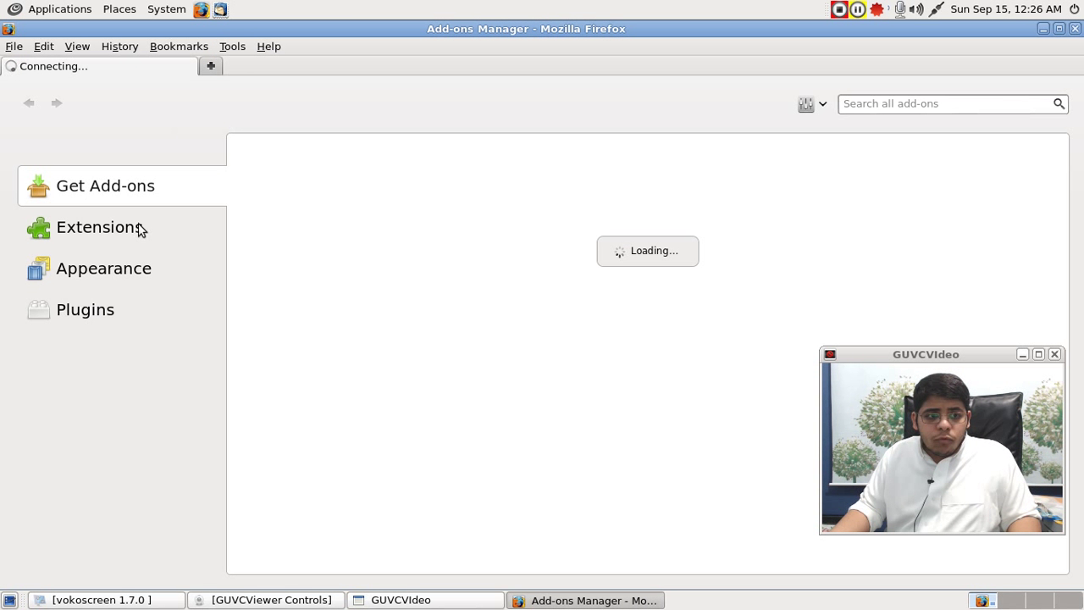
# - Examine the installed extensions and plugins, selecting the VLC Web Plugin and Shockwave Flash entries
pyautogui.click(140, 231)
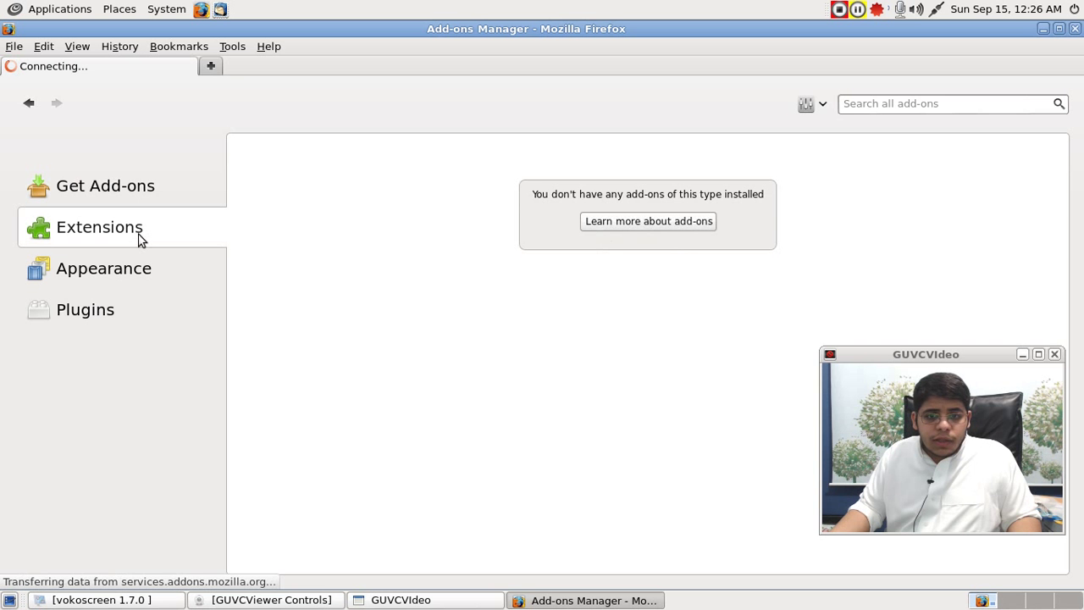
pyautogui.click(133, 310)
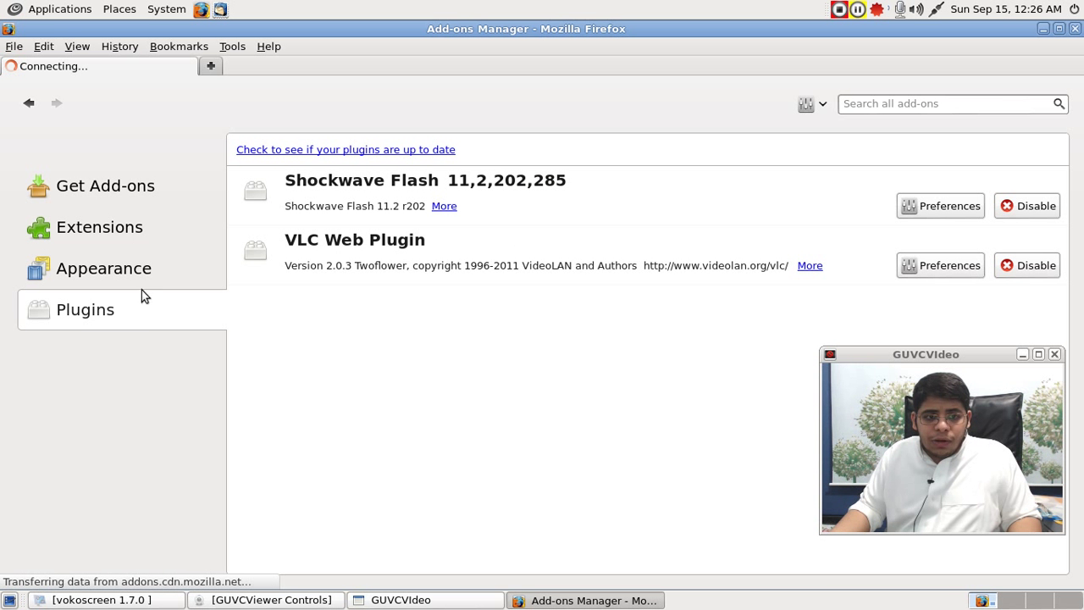
pyautogui.click(403, 242)
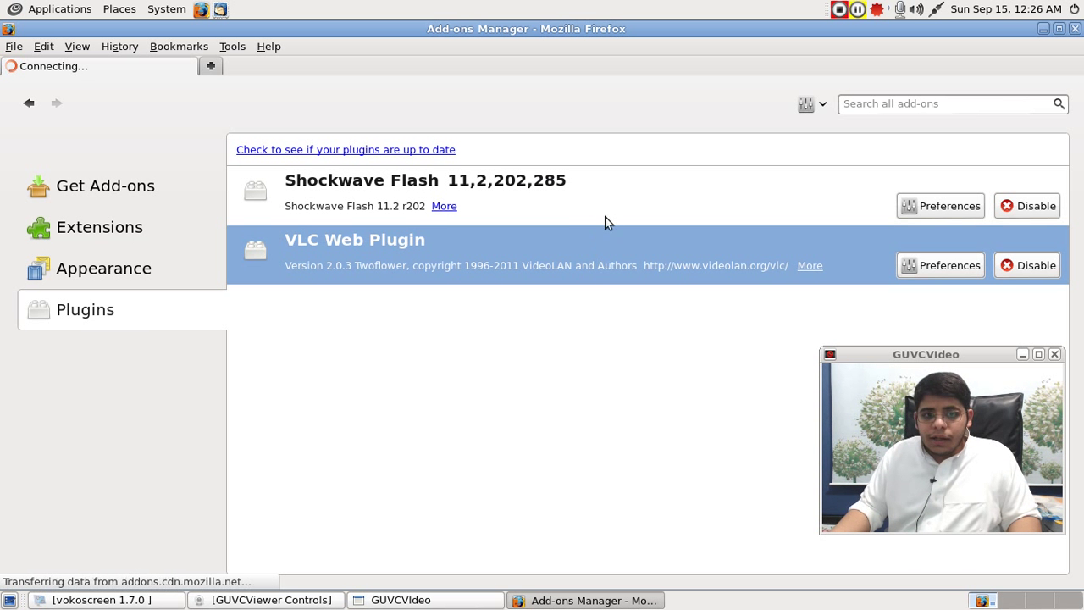
pyautogui.click(250, 190)
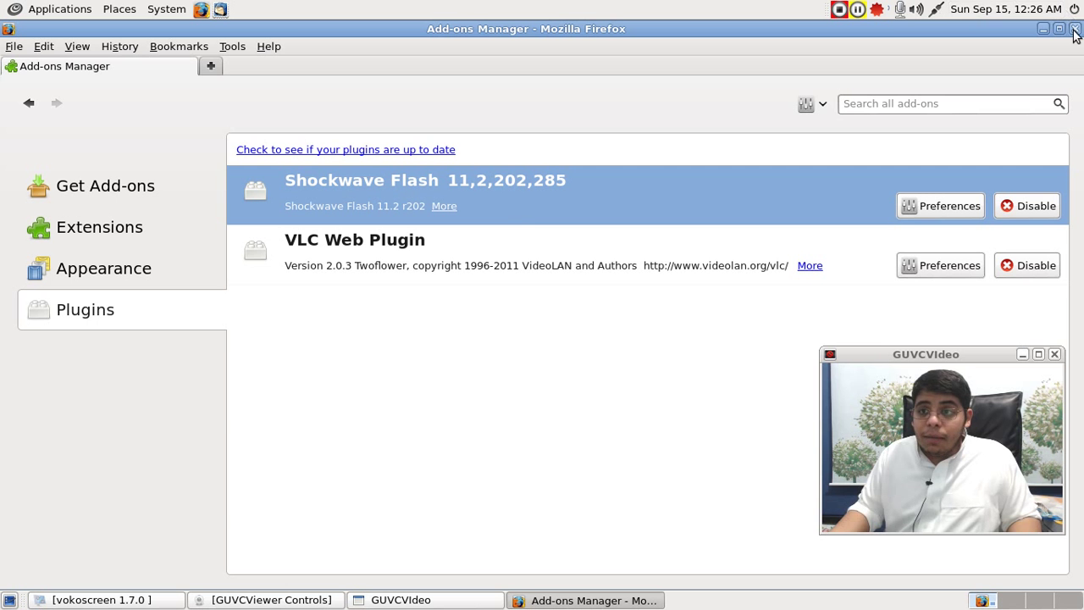
# - Open the Support Point Linux bookmark in a new tab and look through the Donate page
pyautogui.click(211, 66)
pyautogui.click(180, 127)
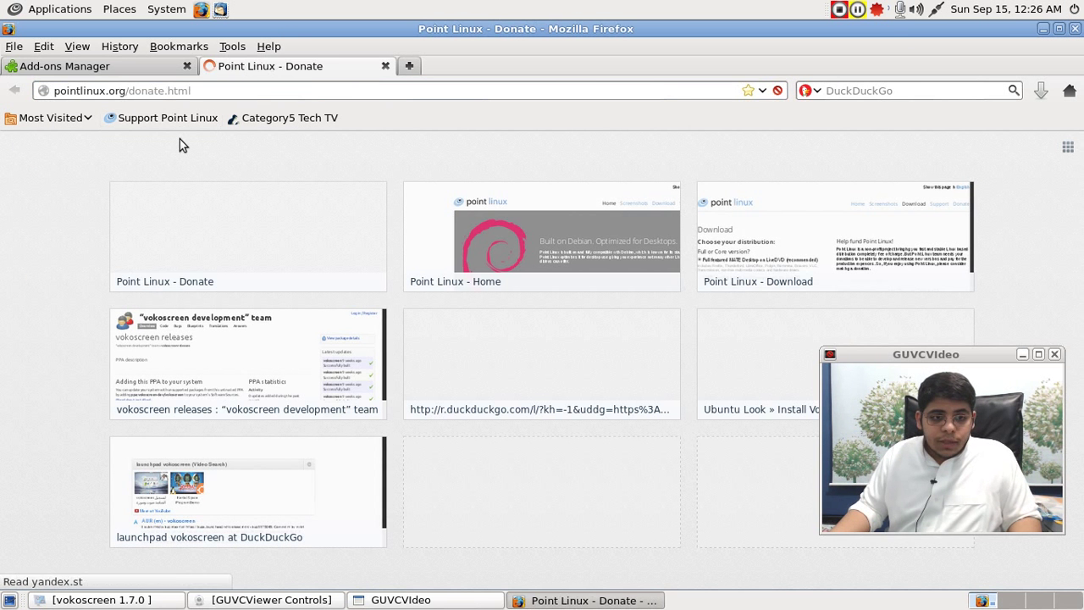
pyautogui.scroll(-4, 150, 269)
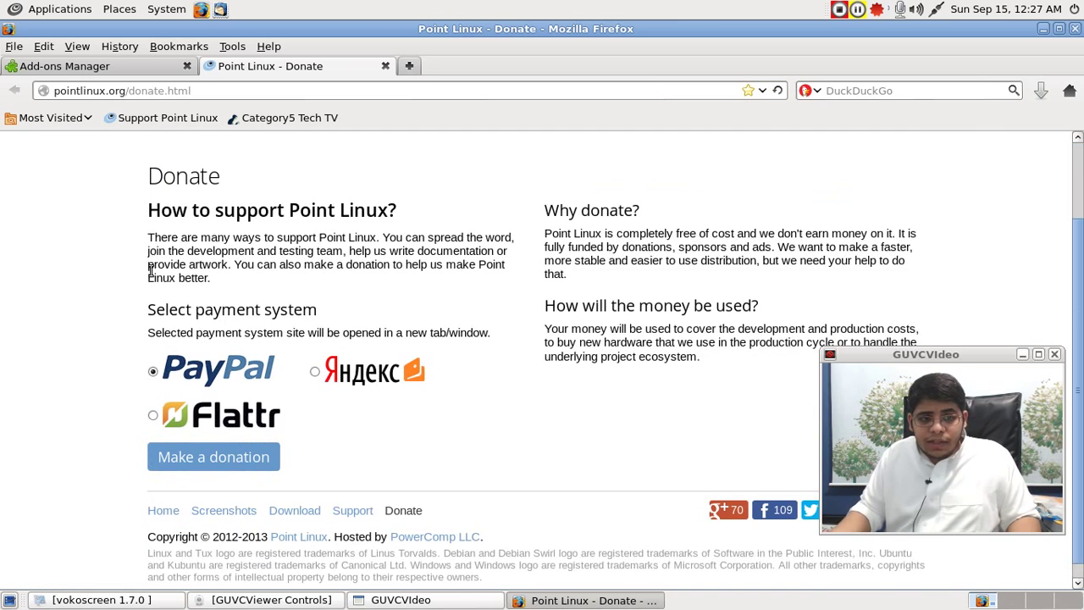
pyautogui.scroll(3, 172, 271)
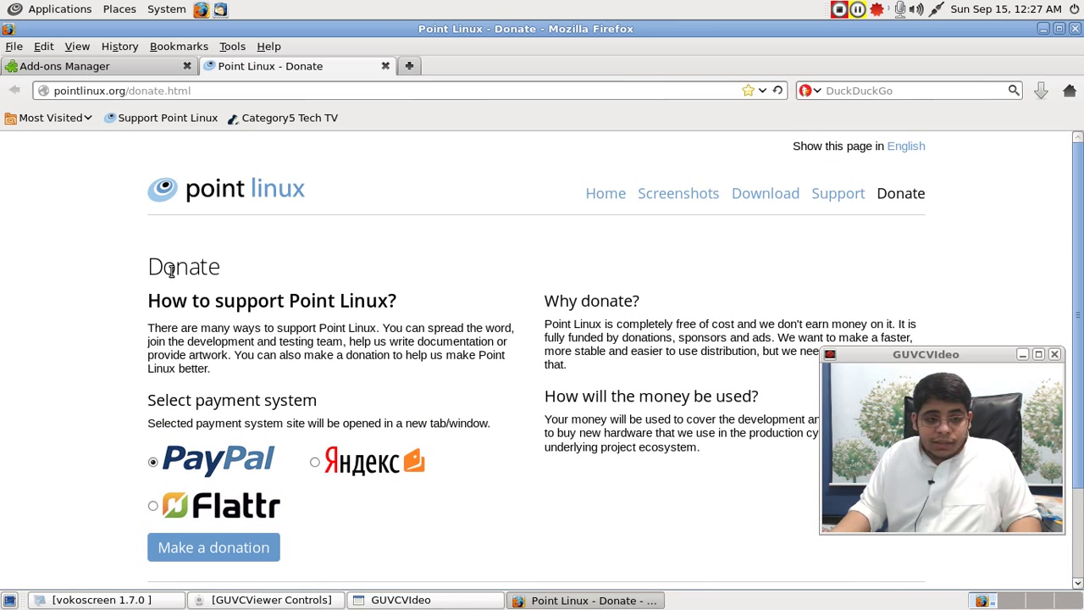
# - Go to the Point Linux home page and look over its description of the distribution
pyautogui.click(226, 188)
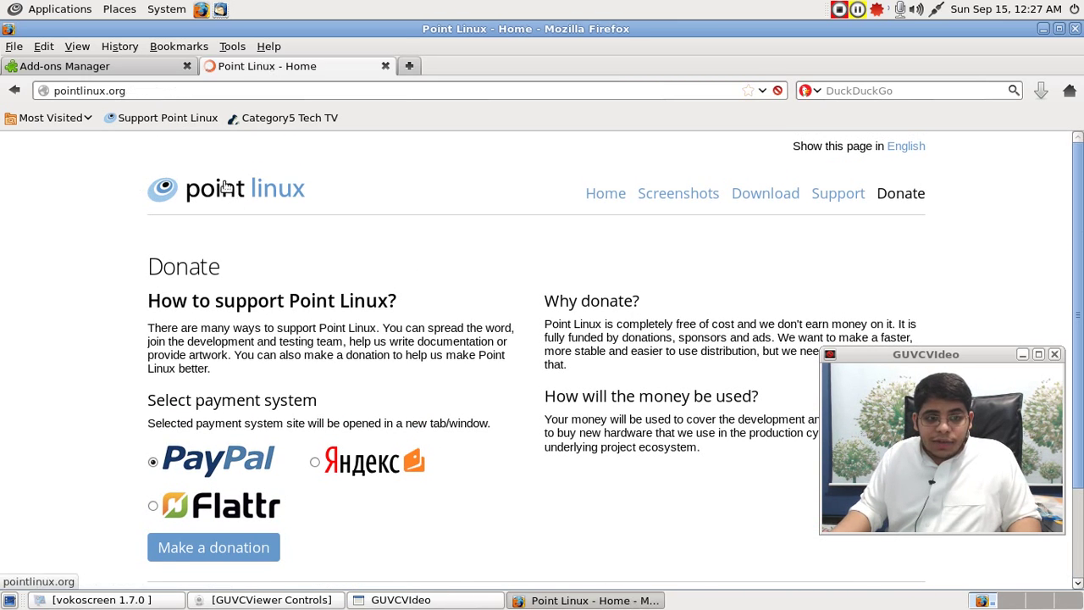
pyautogui.scroll(-5, 90, 298)
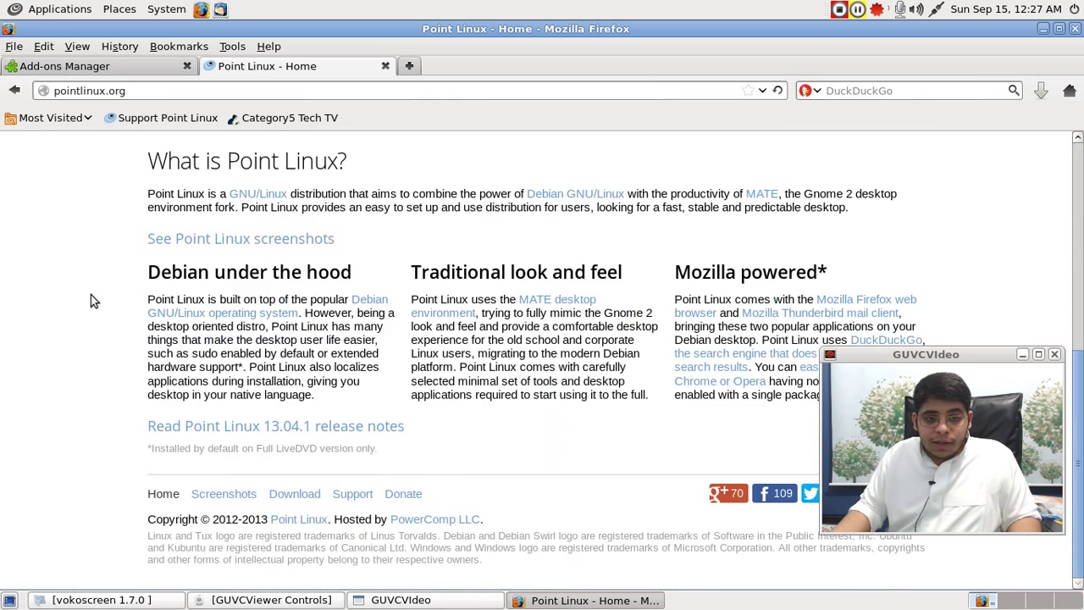
pyautogui.scroll(5, 90, 295)
# - Open the Point Linux Download page and switch the version to the core LiveCD and back to the full featured LiveDVD
pyautogui.click(787, 196)
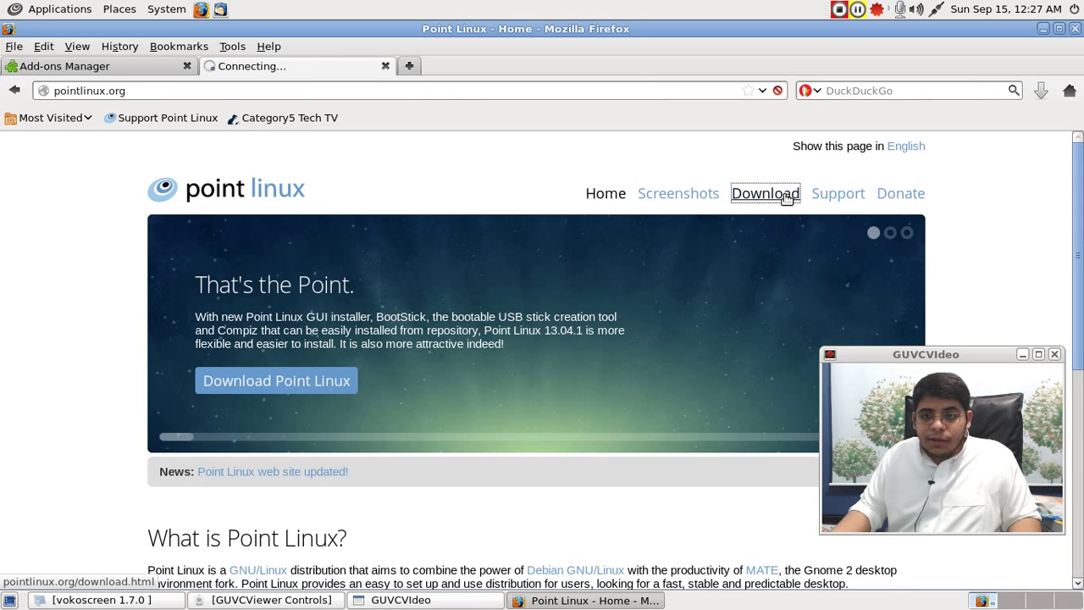
pyautogui.scroll(-3, 89, 301)
pyautogui.scroll(1, 117, 251)
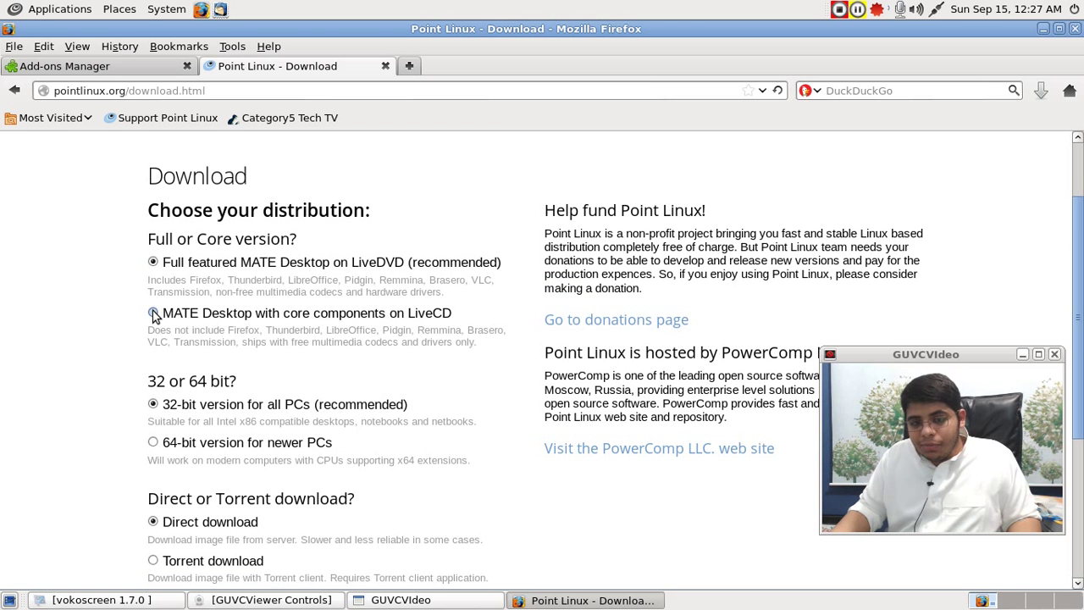
pyautogui.click(153, 314)
pyautogui.click(155, 262)
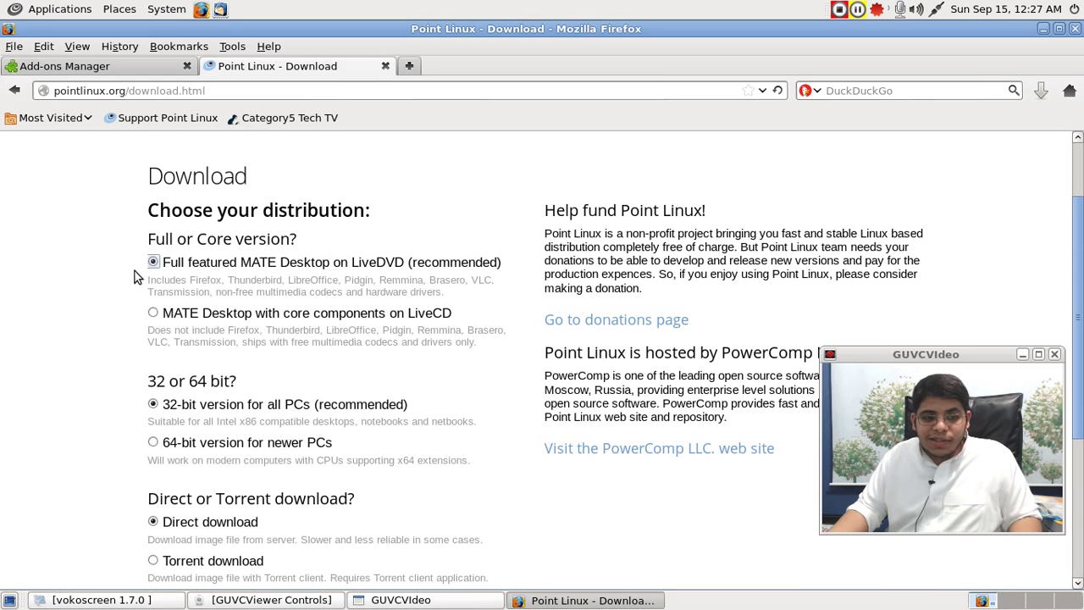
# - Review the 32/64-bit and direct/torrent download options, and close Firefox
pyautogui.scroll(-4, 134, 271)
pyautogui.scroll(4, 134, 271)
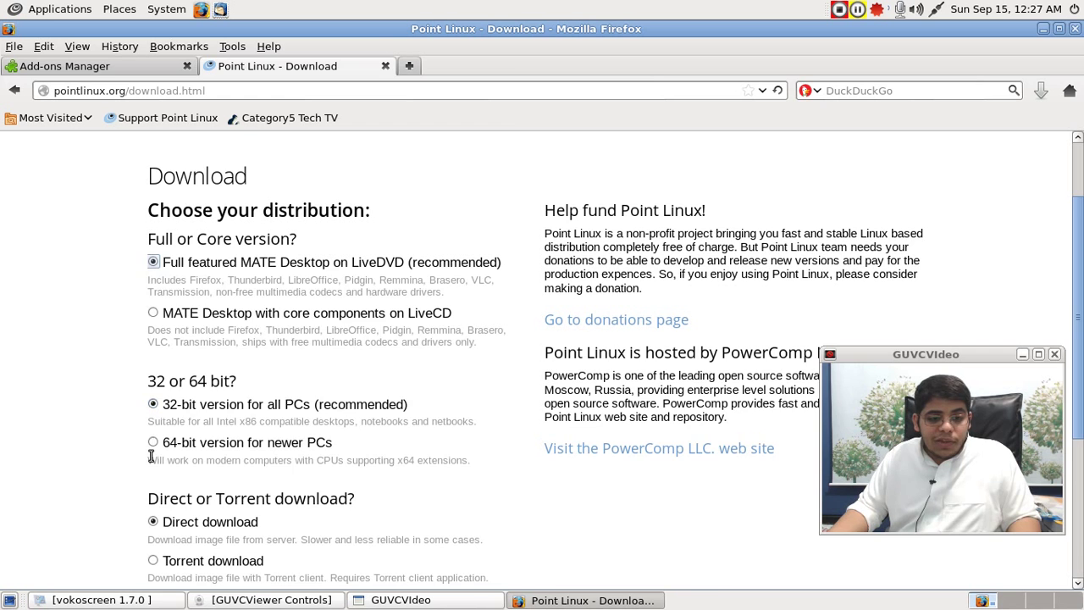
pyautogui.scroll(-4, 151, 458)
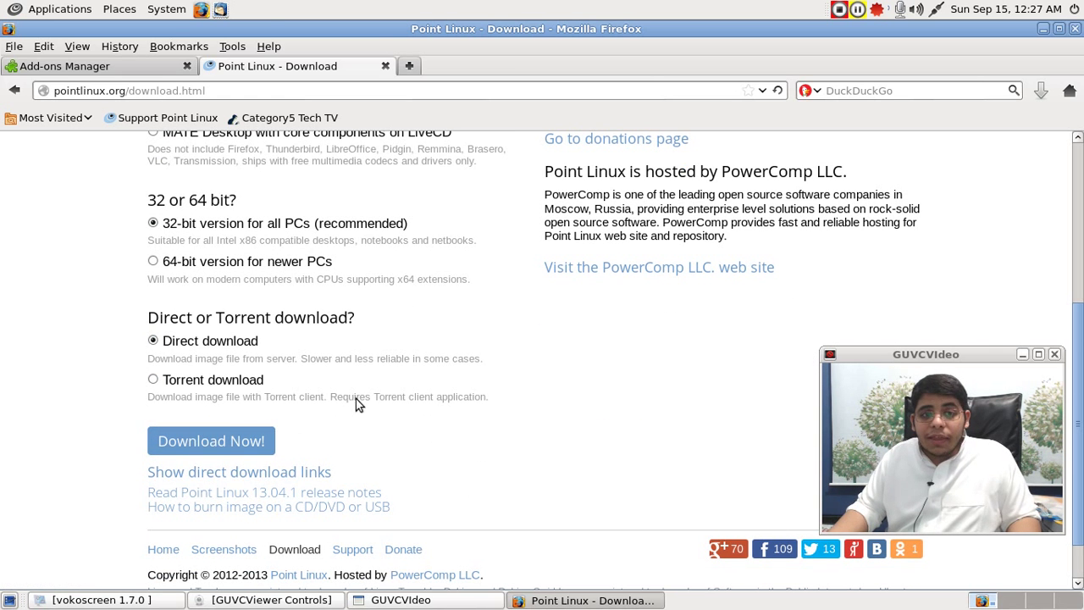
pyautogui.click(1076, 29)
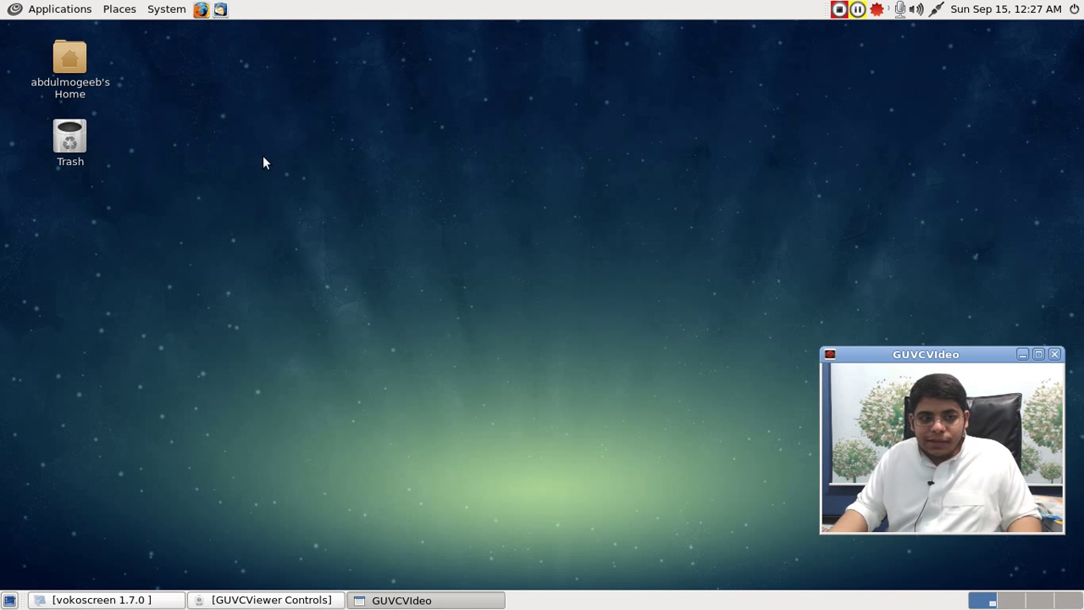
# - Open the desktop background settings and move the Appearance Preferences window closer to the desktop icons
pyautogui.click(70, 64)
pyautogui.click(70, 140)
pyautogui.click(212, 118)
pyautogui.rightClick(164, 147)
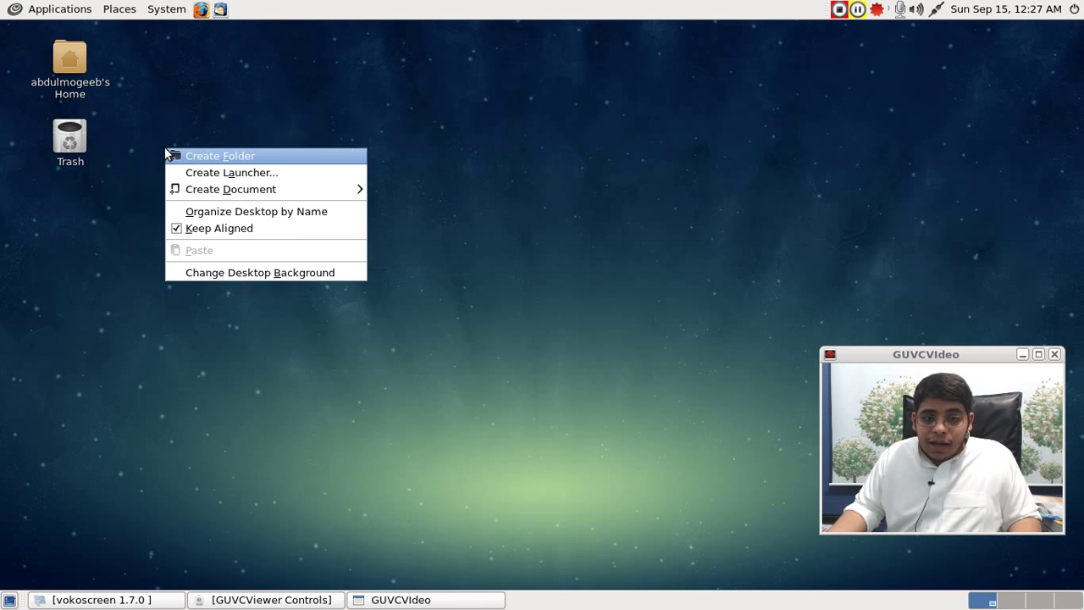
pyautogui.click(194, 271)
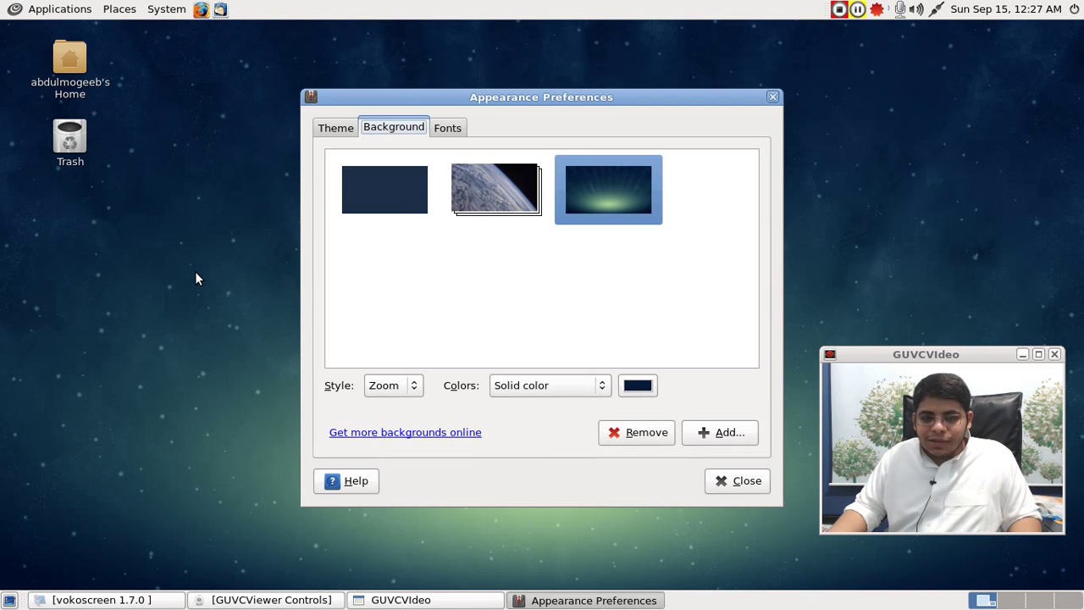
pyautogui.moveTo(564, 100); pyautogui.dragTo(472, 85)
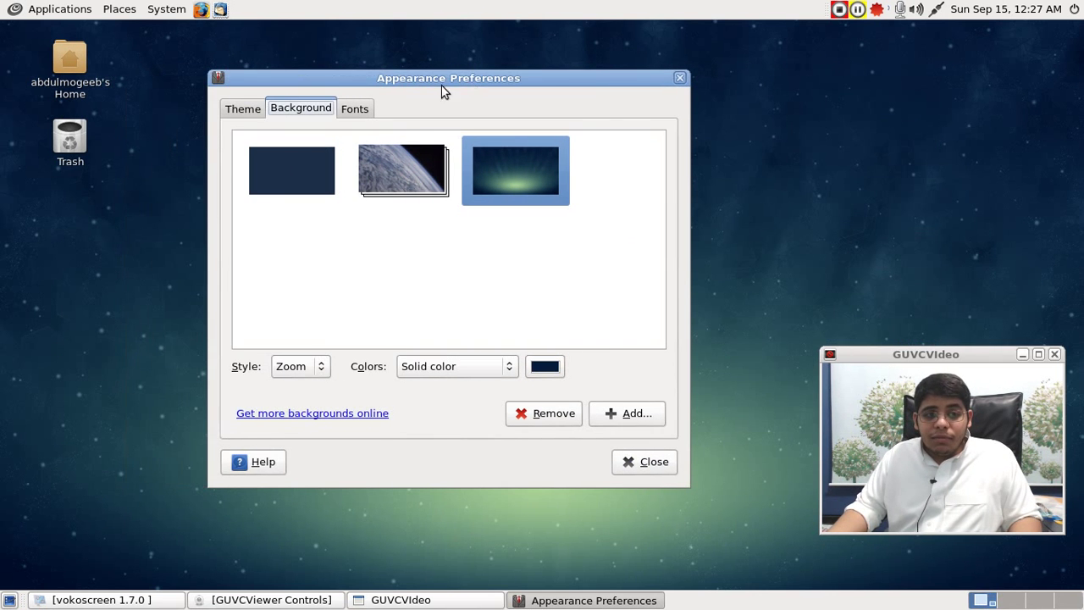
# - Look through the theme, background and font settings in Appearance Preferences
pyautogui.click(243, 116)
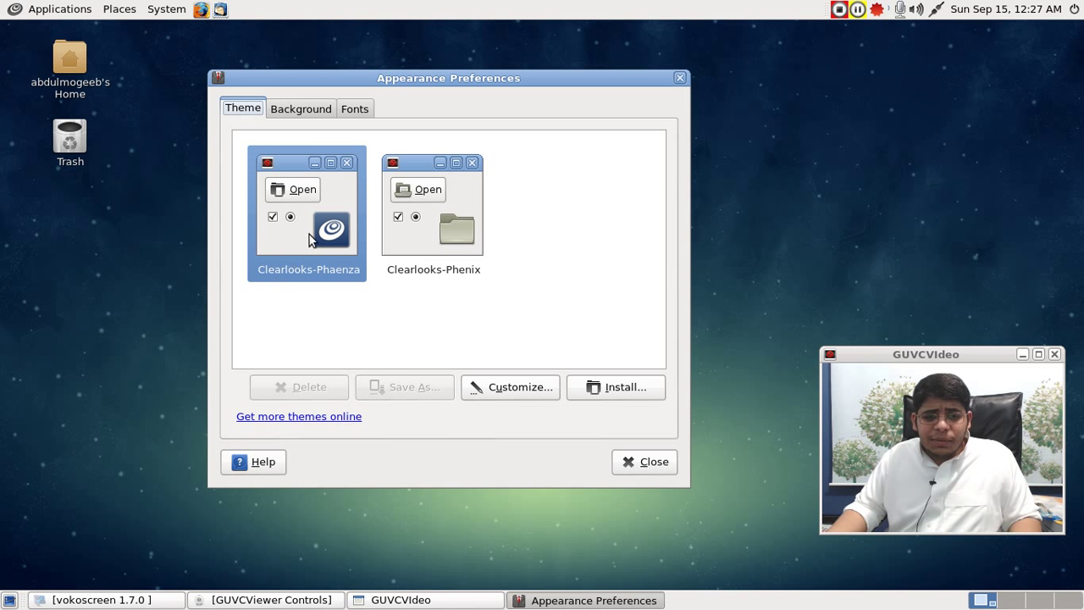
pyautogui.click(309, 111)
pyautogui.click(360, 108)
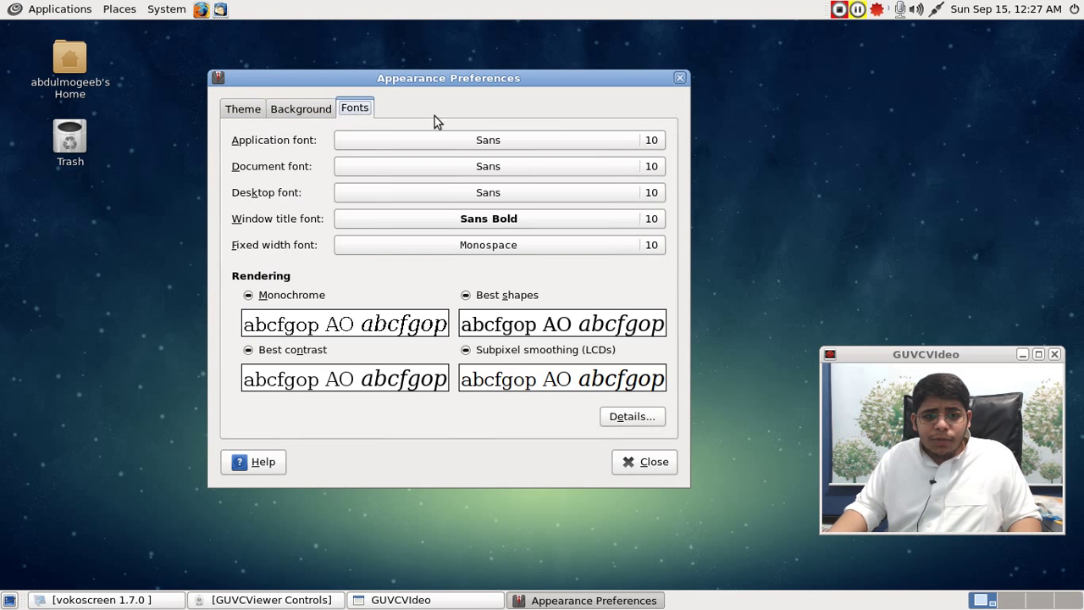
# - Try the None and Full hinting options in the font rendering details, return to Slight, and close both dialogs
pyautogui.click(632, 416)
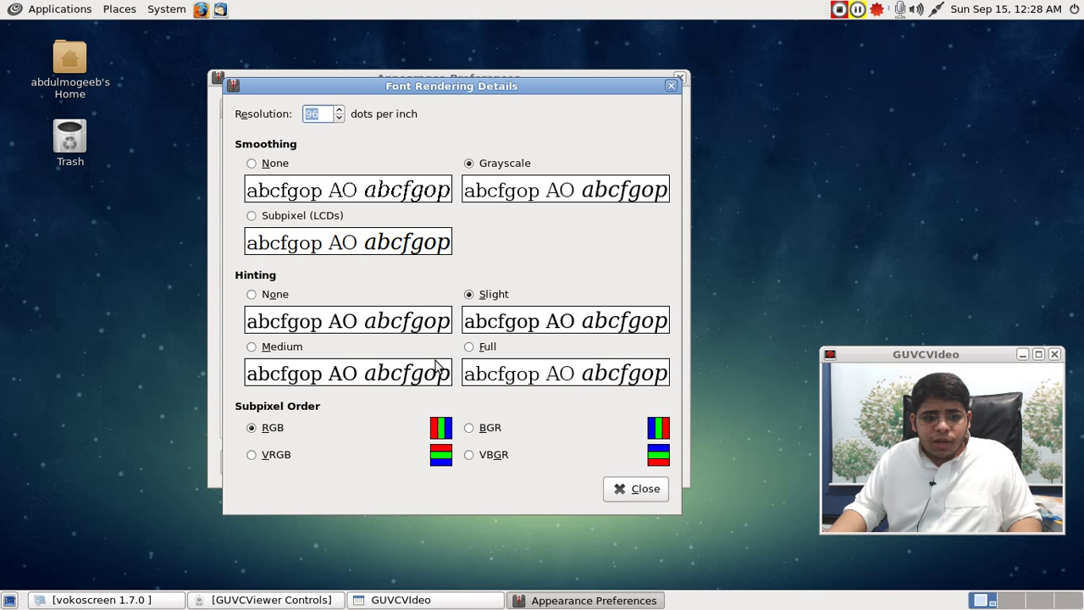
pyautogui.click(288, 295)
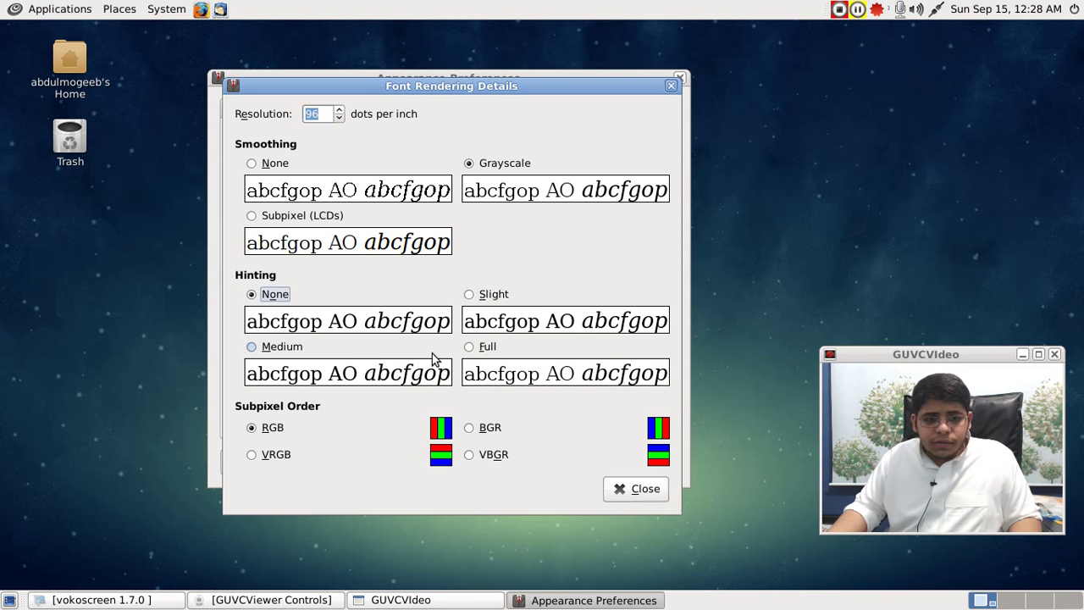
pyautogui.click(484, 348)
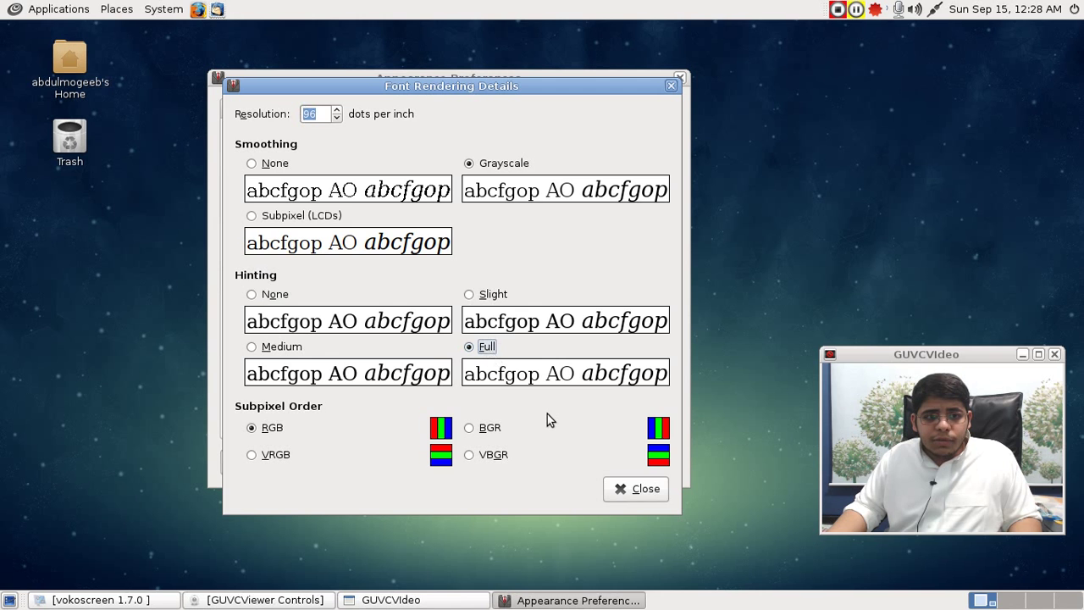
pyautogui.click(487, 297)
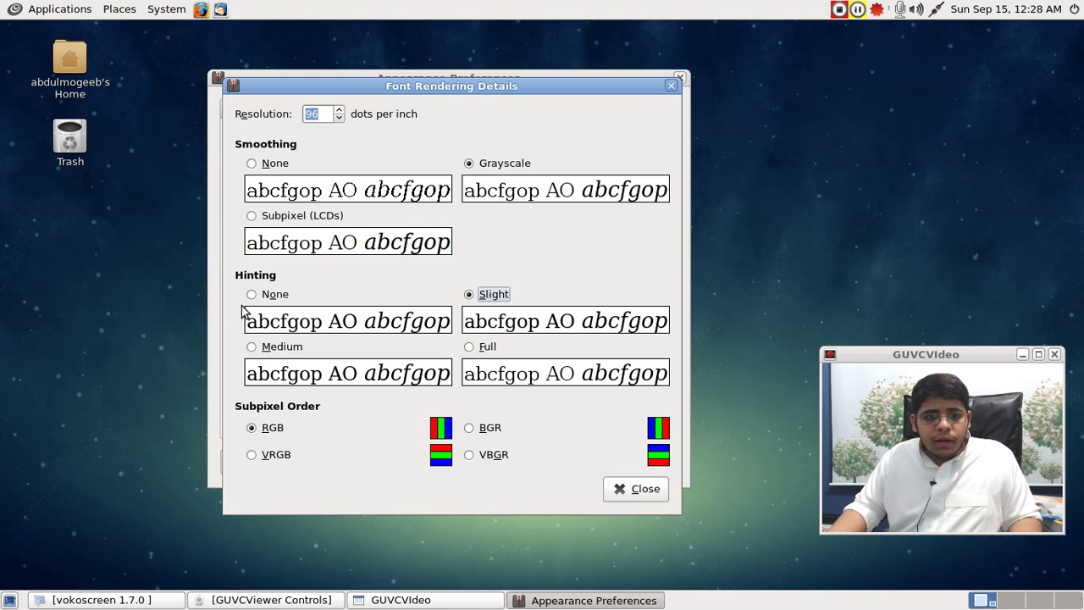
pyautogui.click(253, 296)
pyautogui.click(486, 295)
pyautogui.click(636, 492)
pyautogui.click(633, 471)
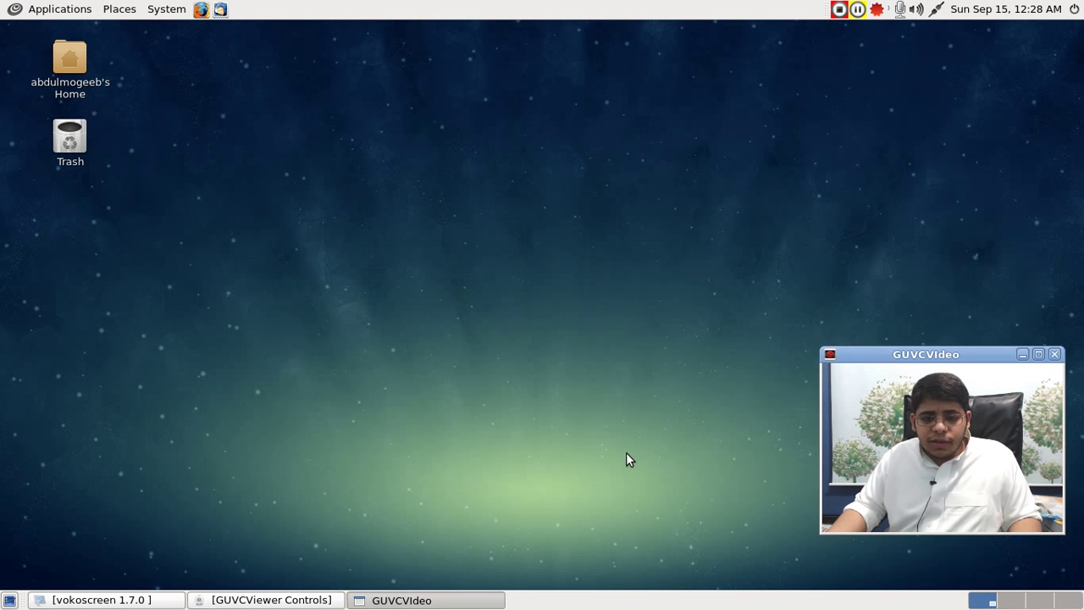
pyautogui.rightClick(535, 178)
pyautogui.click(375, 193)
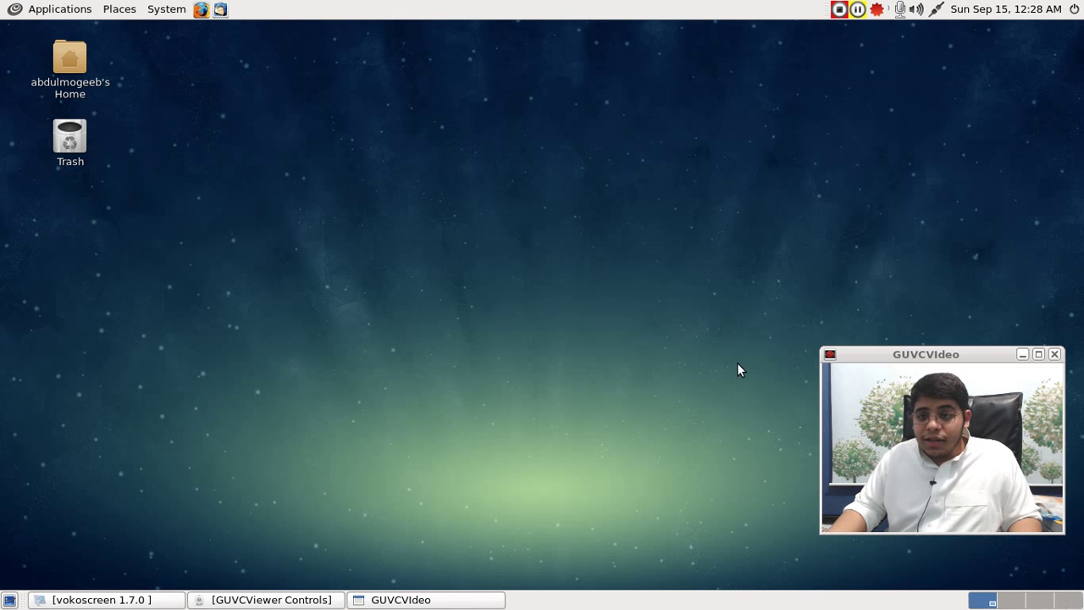
pyautogui.moveTo(881, 12)
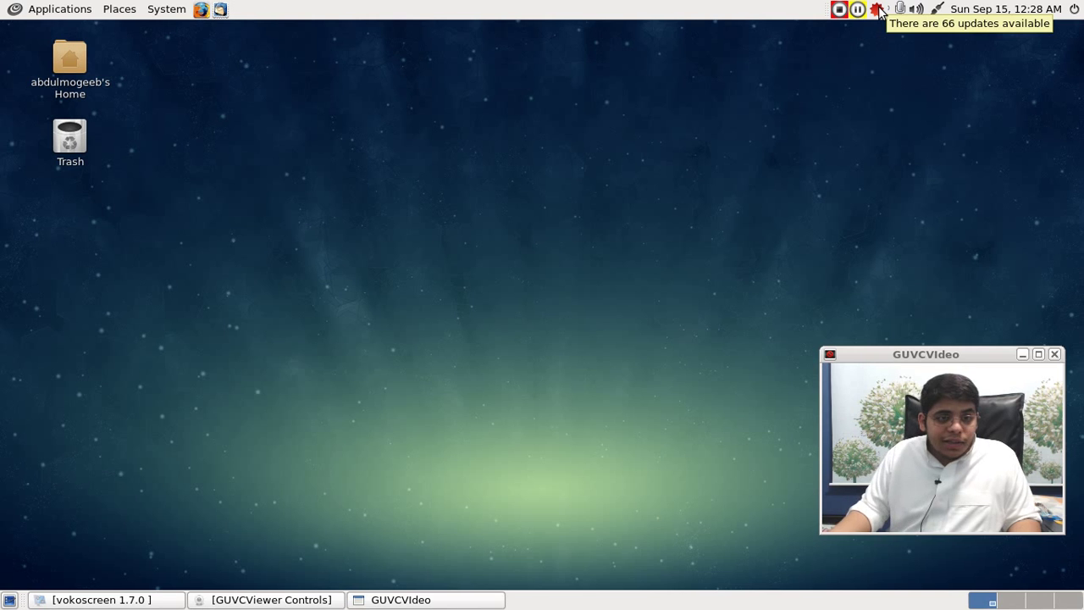
# - Open the Take Screenshot tool from the accessories to view its options, and close it without capturing
pyautogui.click(5, 8)
pyautogui.moveTo(7, 28)
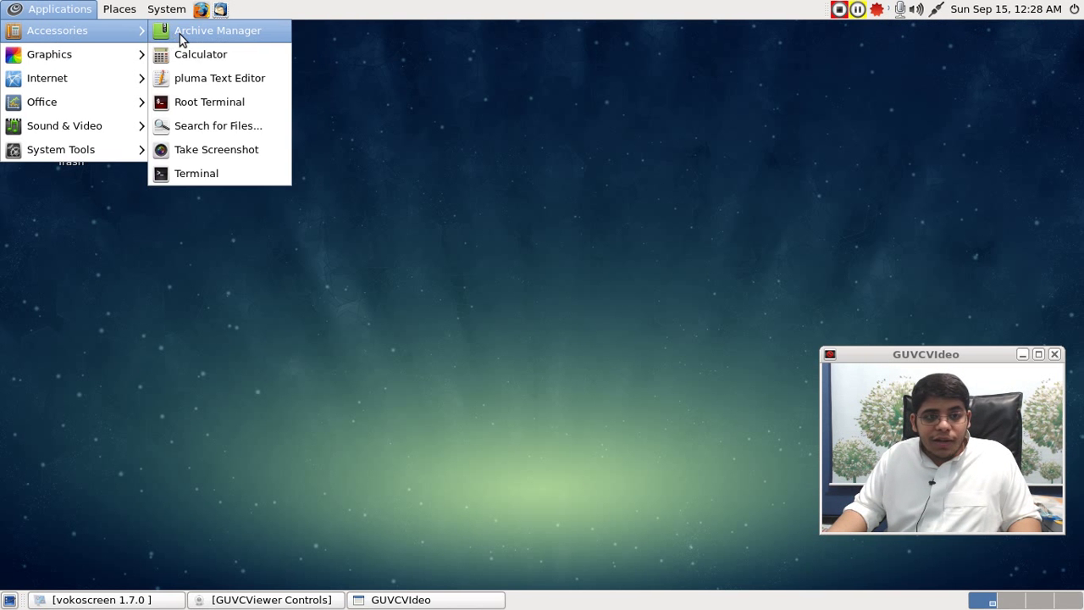
pyautogui.click(234, 149)
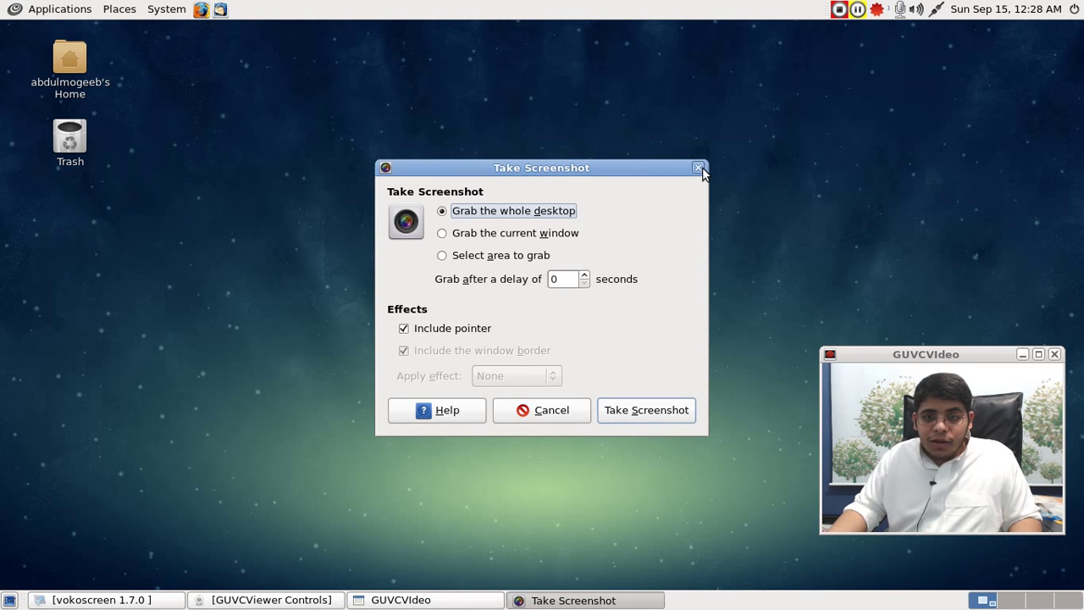
pyautogui.click(702, 167)
# - Launch Document Viewer from the graphics applications
pyautogui.click(59, 8)
pyautogui.moveTo(66, 54)
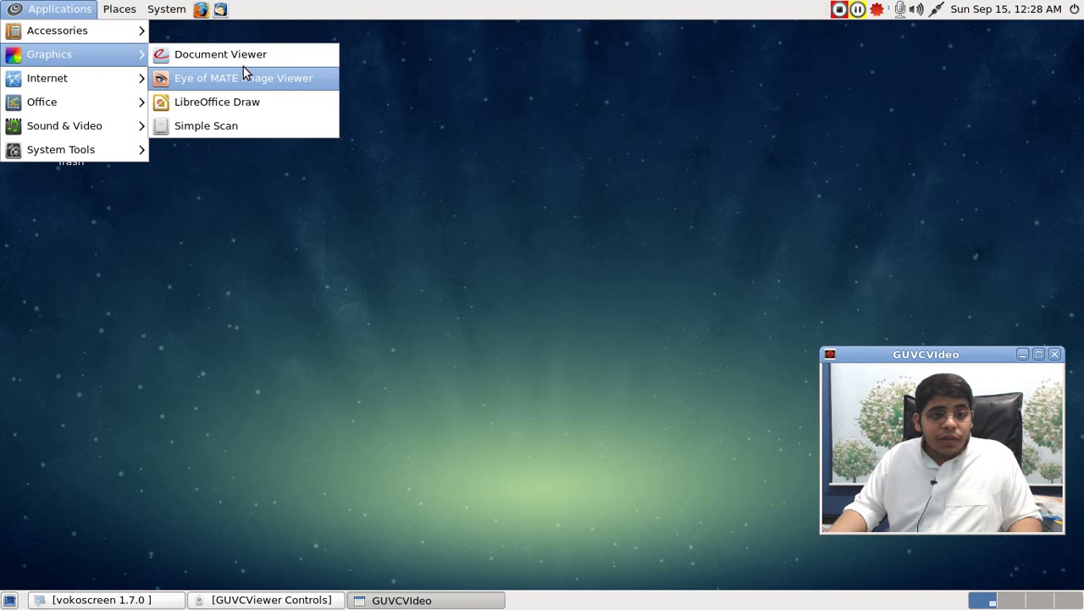
pyautogui.click(260, 52)
# - Launch Eye of MATE Image Viewer and LibreOffice Draw from the graphics applications
pyautogui.click(33, 8)
pyautogui.moveTo(33, 86)
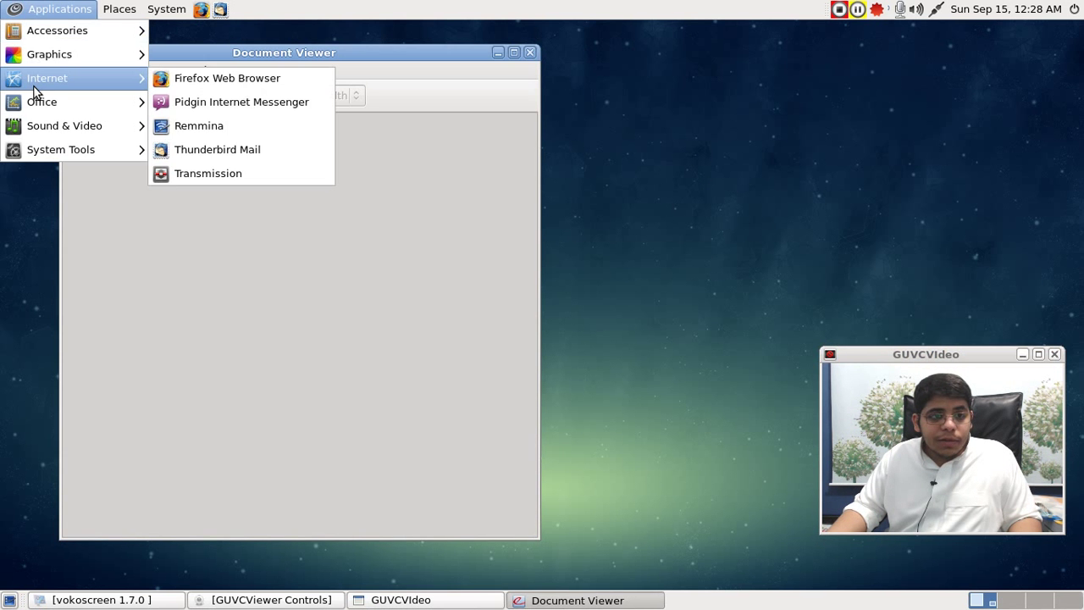
pyautogui.moveTo(88, 61)
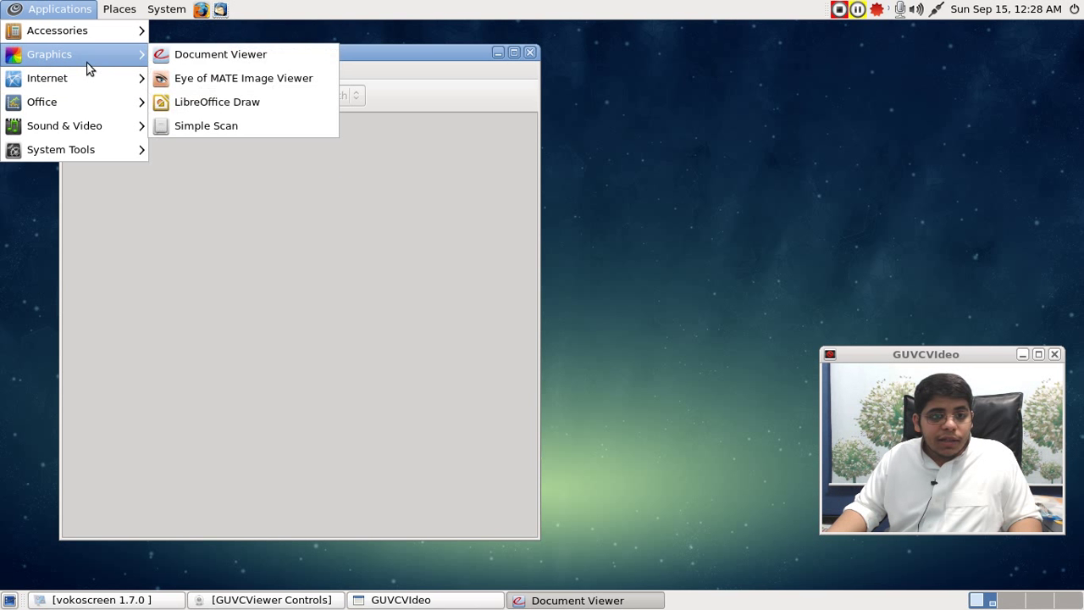
pyautogui.click(216, 76)
pyautogui.click(34, 11)
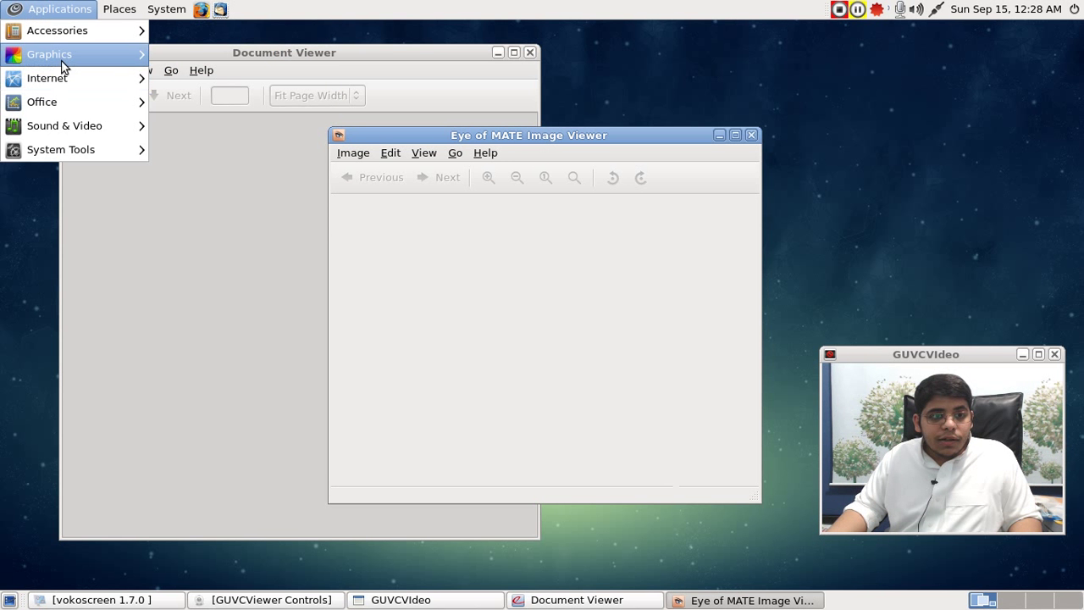
pyautogui.moveTo(25, 57)
pyautogui.click(239, 104)
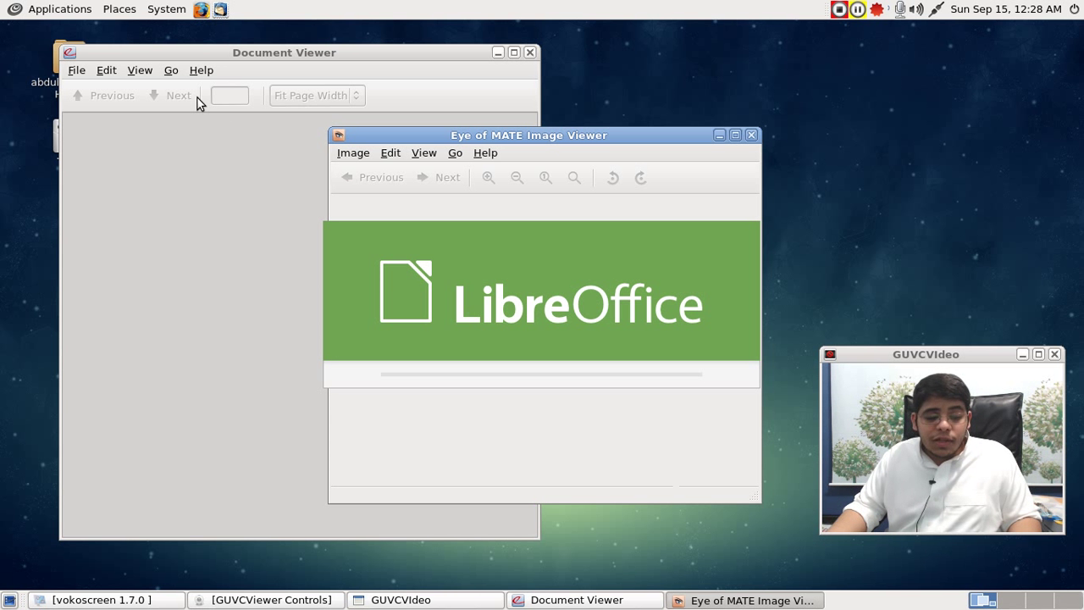
# - Launch Simple Scan from the graphics applications and move its window toward the middle of the screen
pyautogui.click(58, 9)
pyautogui.moveTo(69, 102)
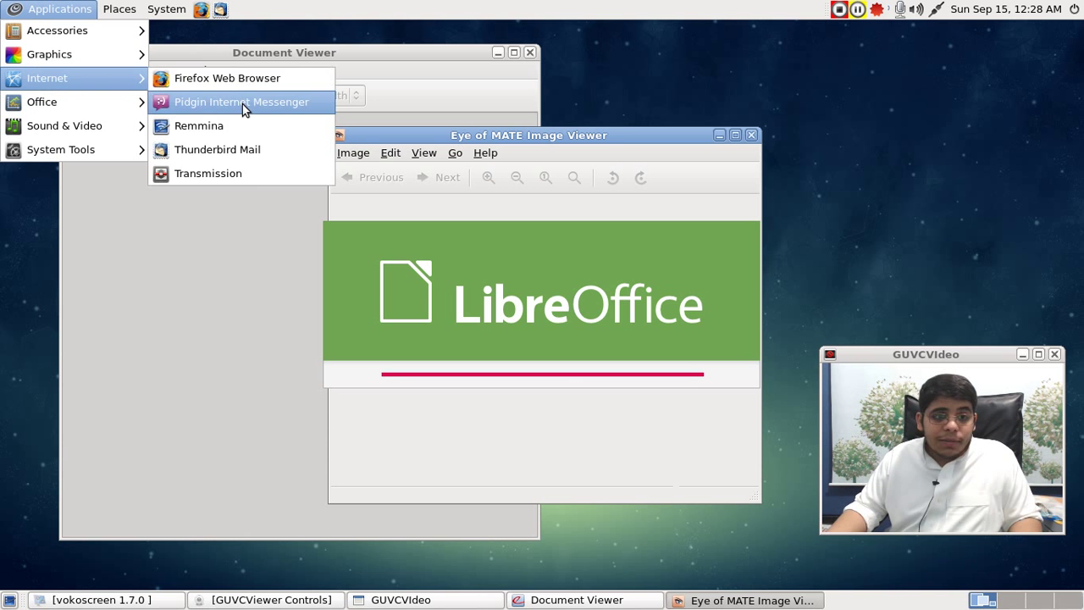
pyautogui.moveTo(105, 61)
pyautogui.click(198, 125)
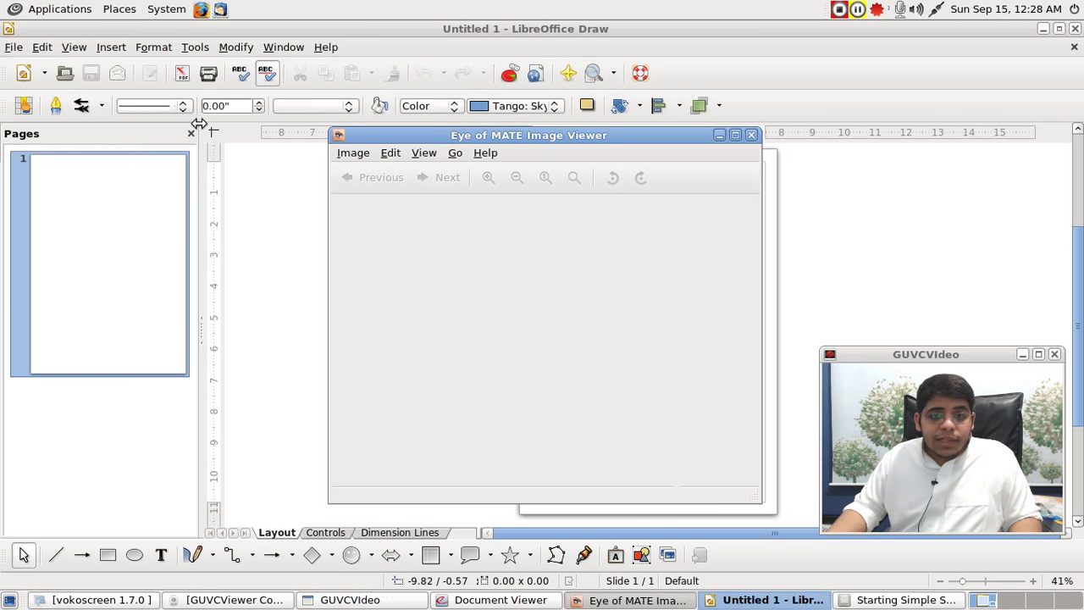
pyautogui.moveTo(220, 55); pyautogui.dragTo(399, 119)
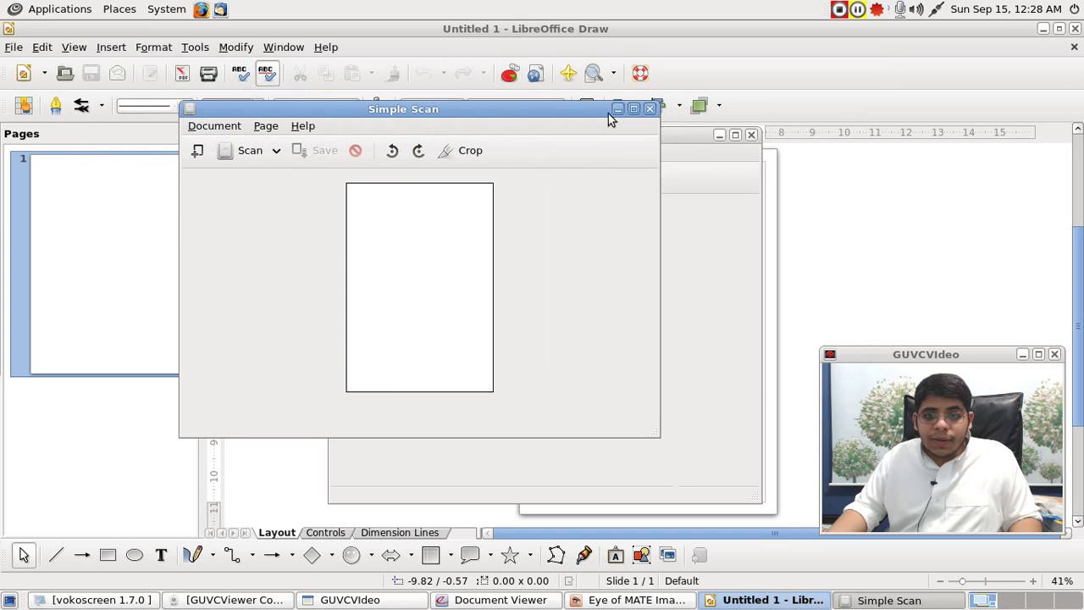
# - Close Simple Scan, the image viewer, LibreOffice Draw and Document Viewer
pyautogui.click(652, 110)
pyautogui.moveTo(688, 134); pyautogui.dragTo(739, 109)
pyautogui.click(801, 109)
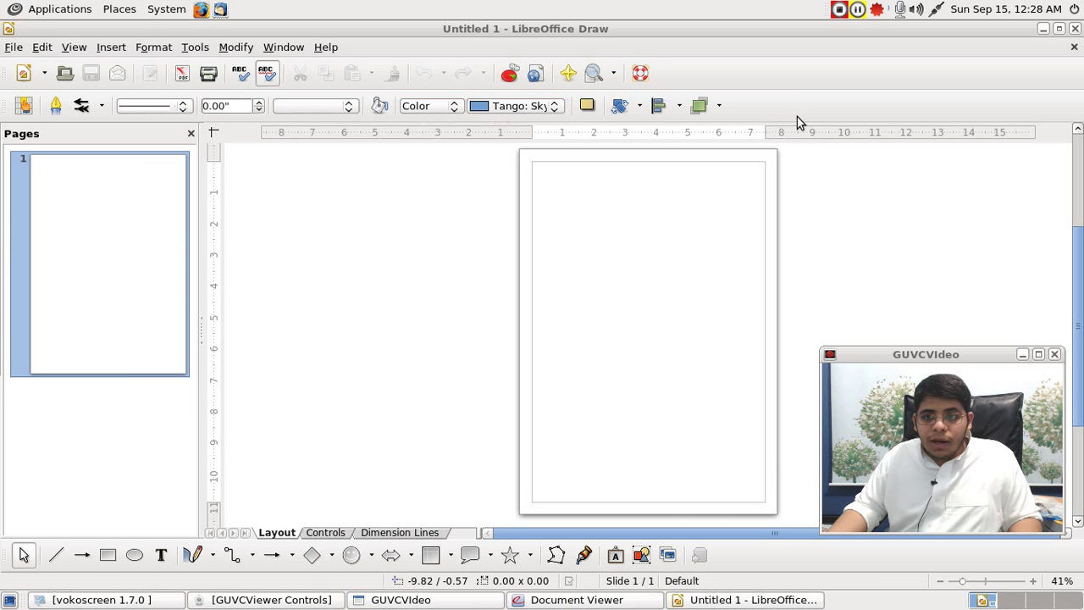
pyautogui.click(1075, 29)
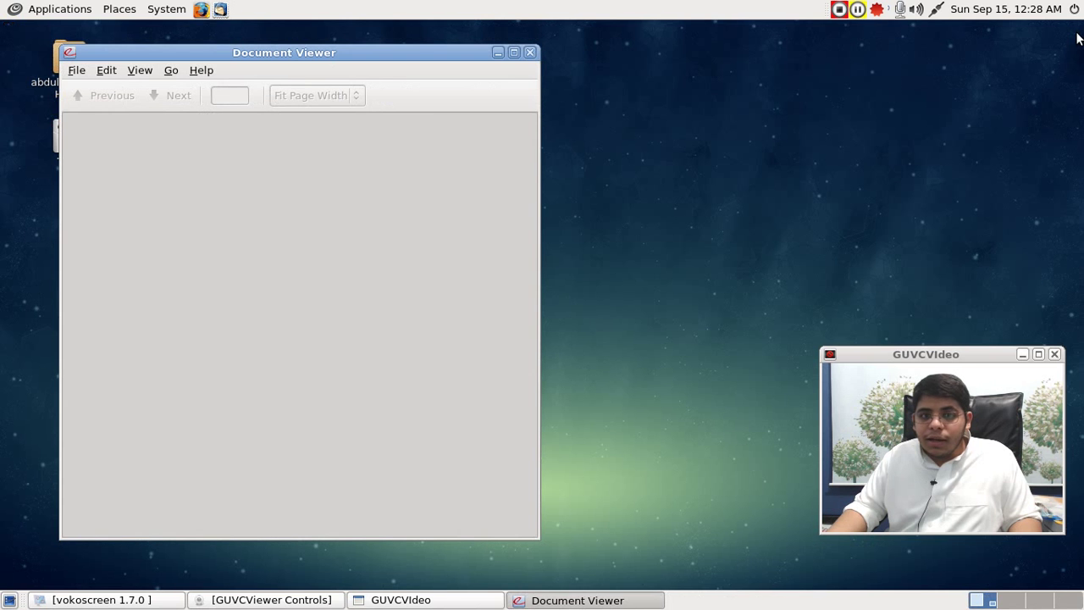
pyautogui.moveTo(532, 59); pyautogui.dragTo(531, 55)
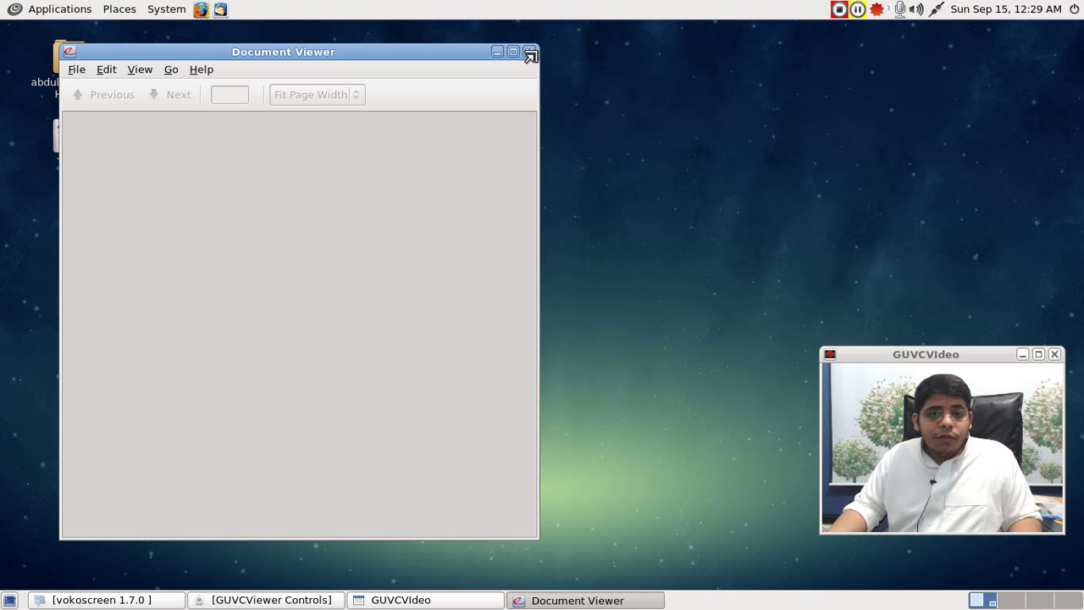
pyautogui.click(531, 53)
# - Open the Remmina remote desktop client from the internet applications, view it maximized, and close its window
pyautogui.click(88, 8)
pyautogui.moveTo(80, 102)
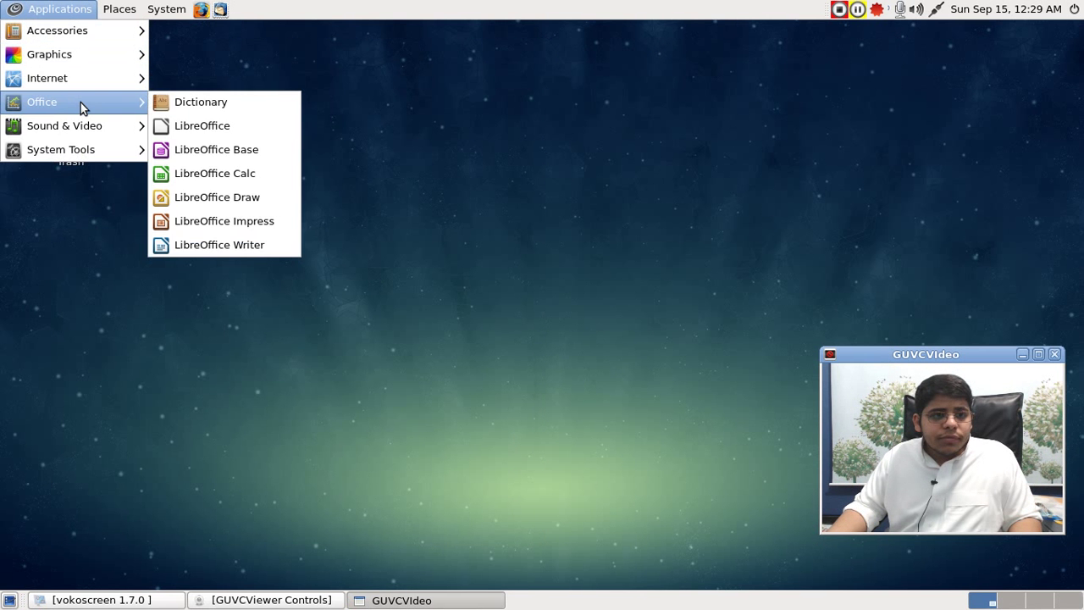
pyautogui.moveTo(83, 84)
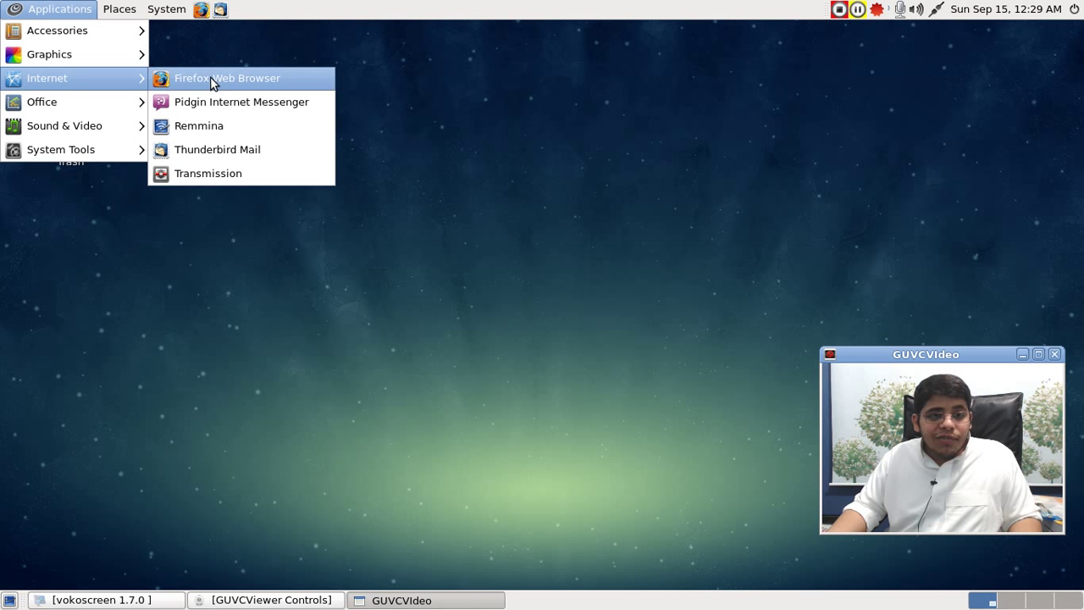
pyautogui.click(216, 126)
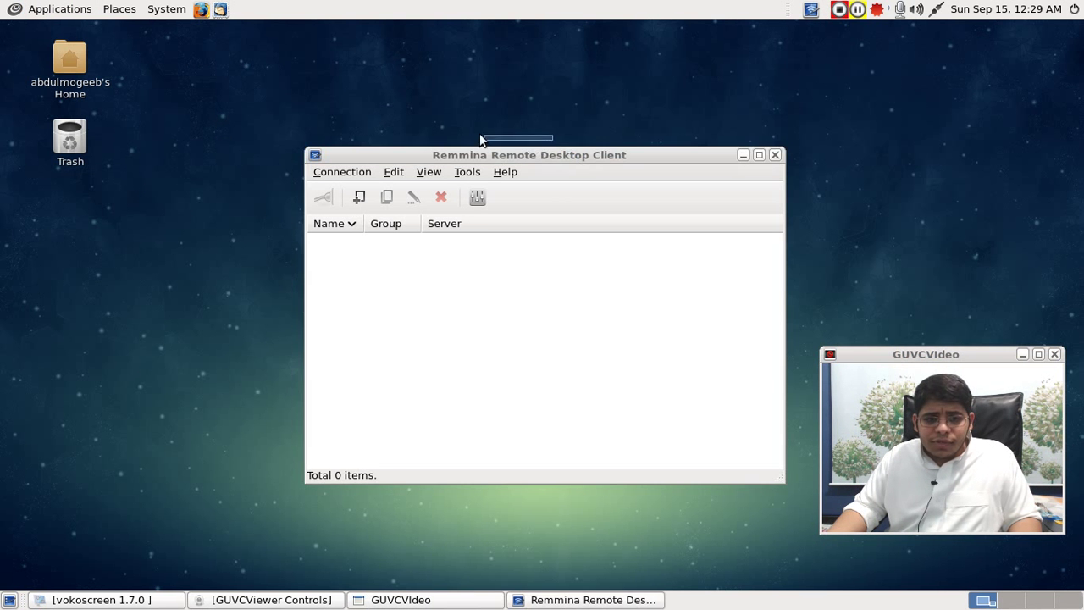
pyautogui.moveTo(474, 149); pyautogui.dragTo(515, 134)
pyautogui.doubleClick(515, 134)
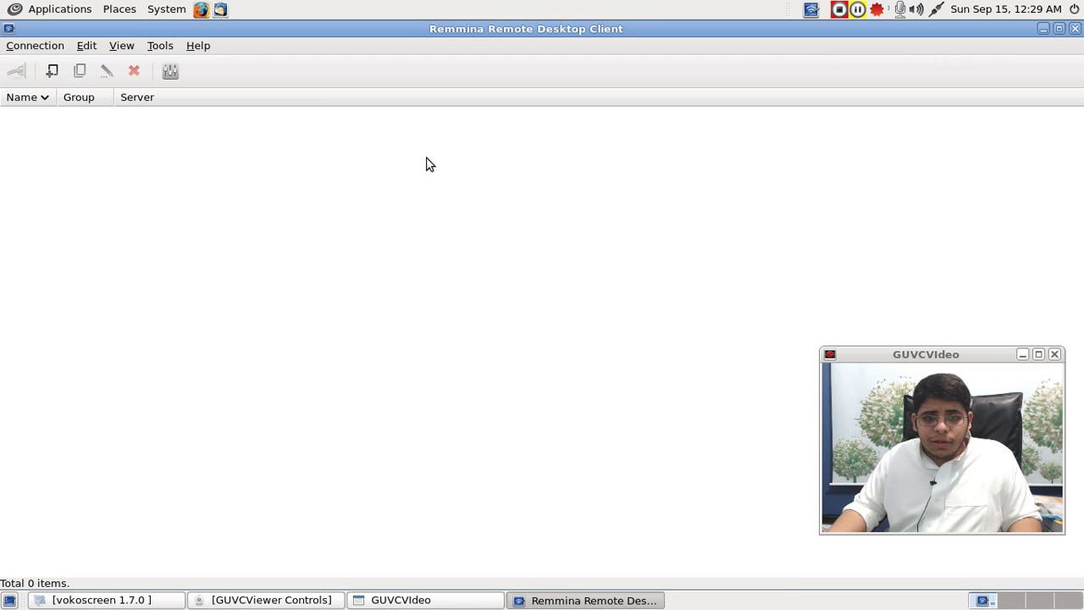
pyautogui.click(1076, 29)
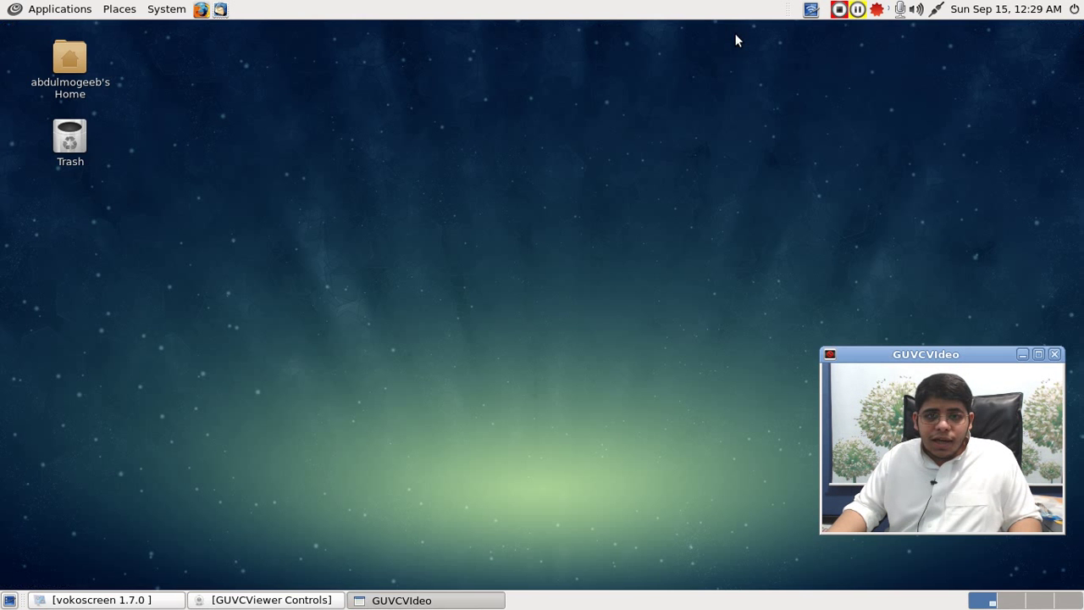
# - Quit Remmina completely through its notification area icon
pyautogui.hotkey('alt', 'F1')
pyautogui.press('Right')
pyautogui.press('Right')
pyautogui.click(819, 9)
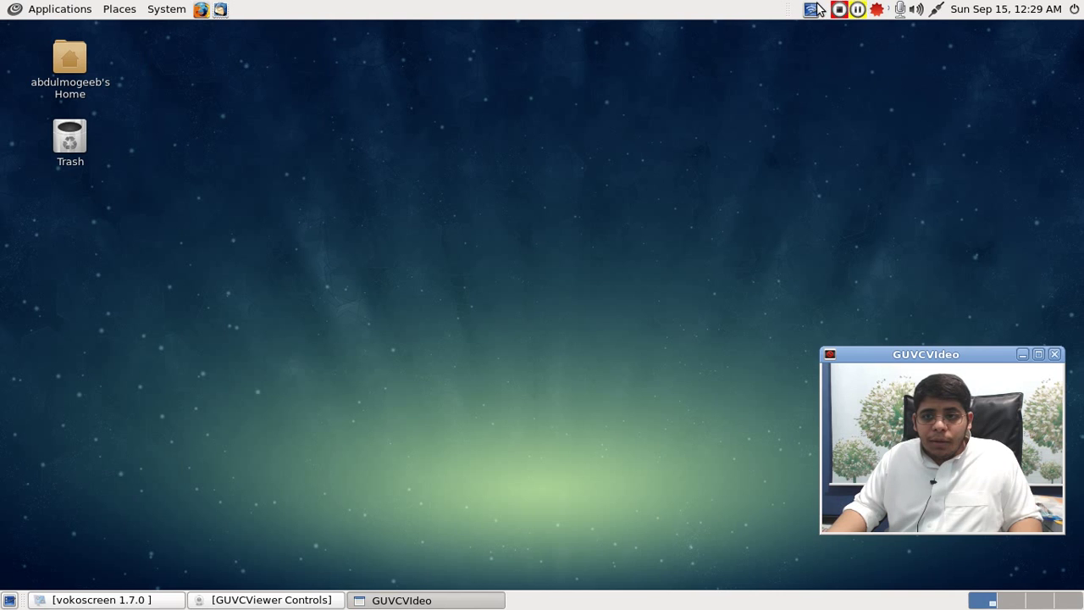
pyautogui.click(818, 9)
pyautogui.click(820, 100)
pyautogui.click(811, 8)
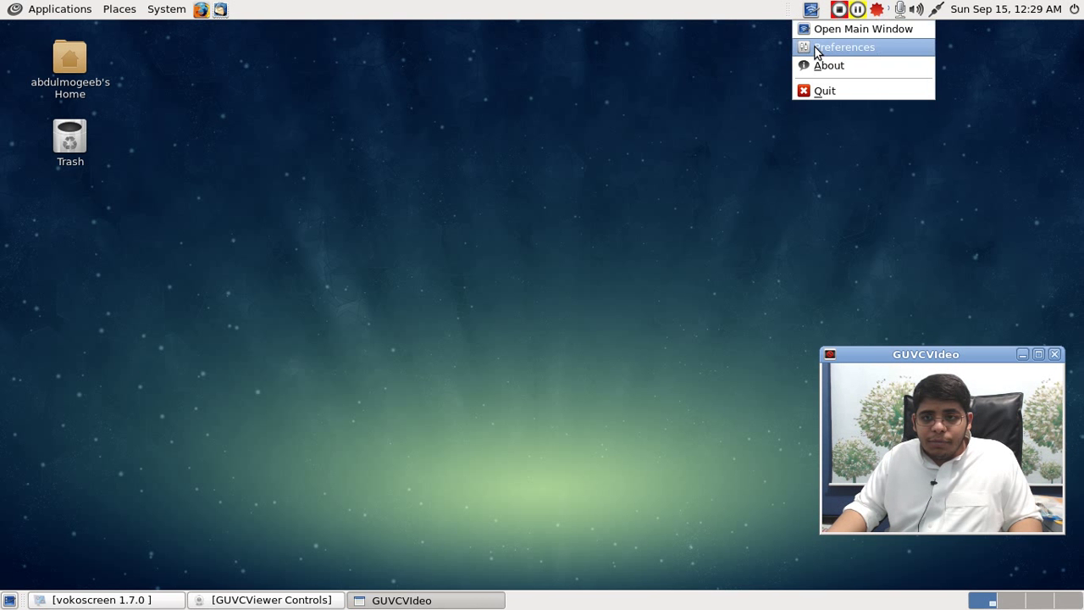
pyautogui.click(818, 90)
# - Open Dictionary from the office applications, look up "cart", and read through its definitions
pyautogui.click(59, 9)
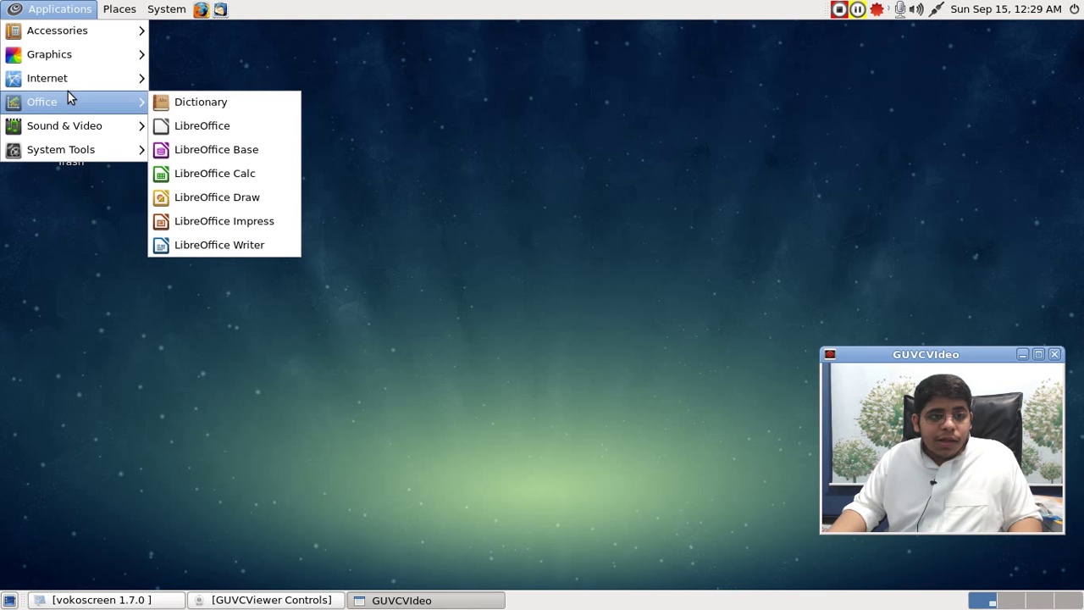
pyautogui.moveTo(72, 72)
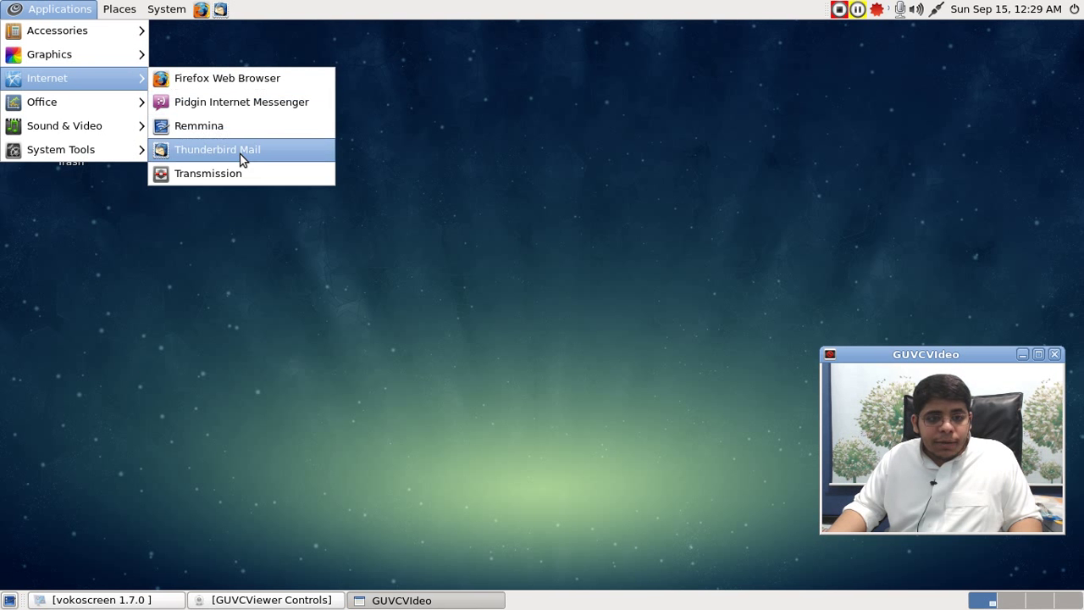
pyautogui.moveTo(79, 104)
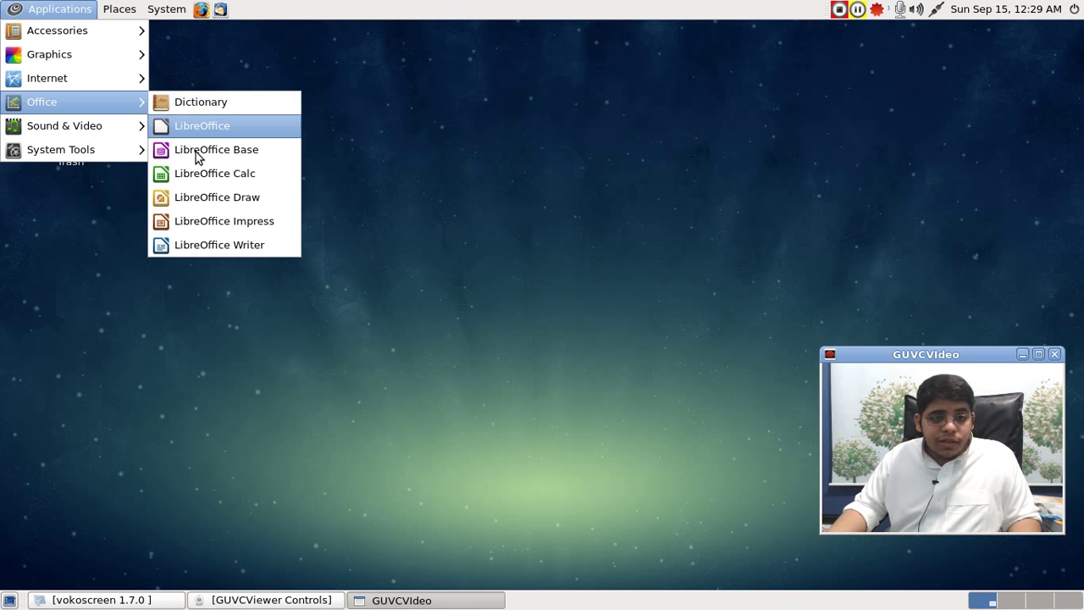
pyautogui.click(190, 104)
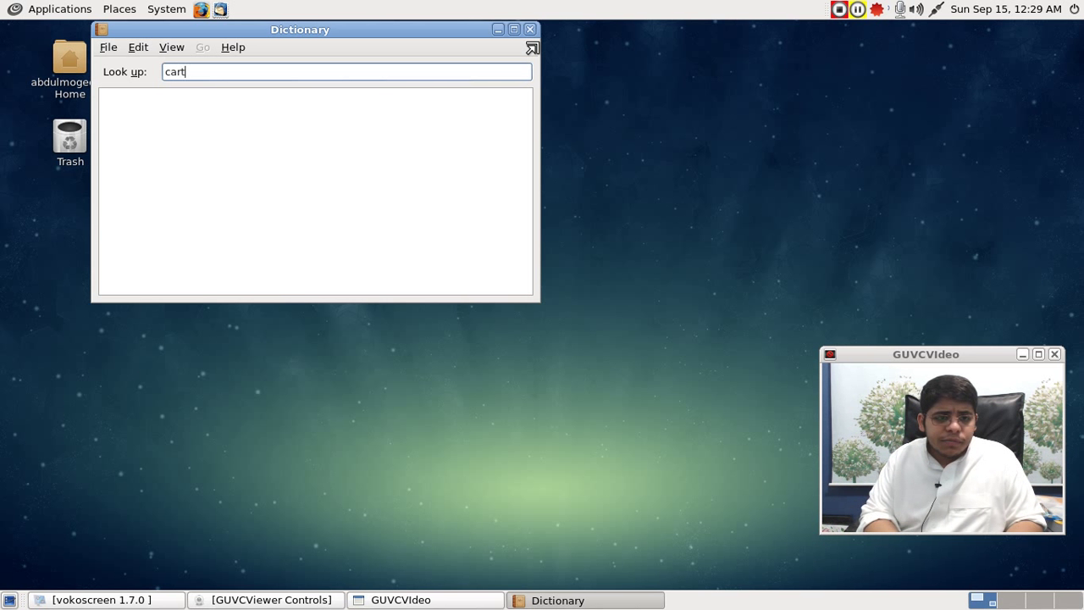
pyautogui.press('Return')
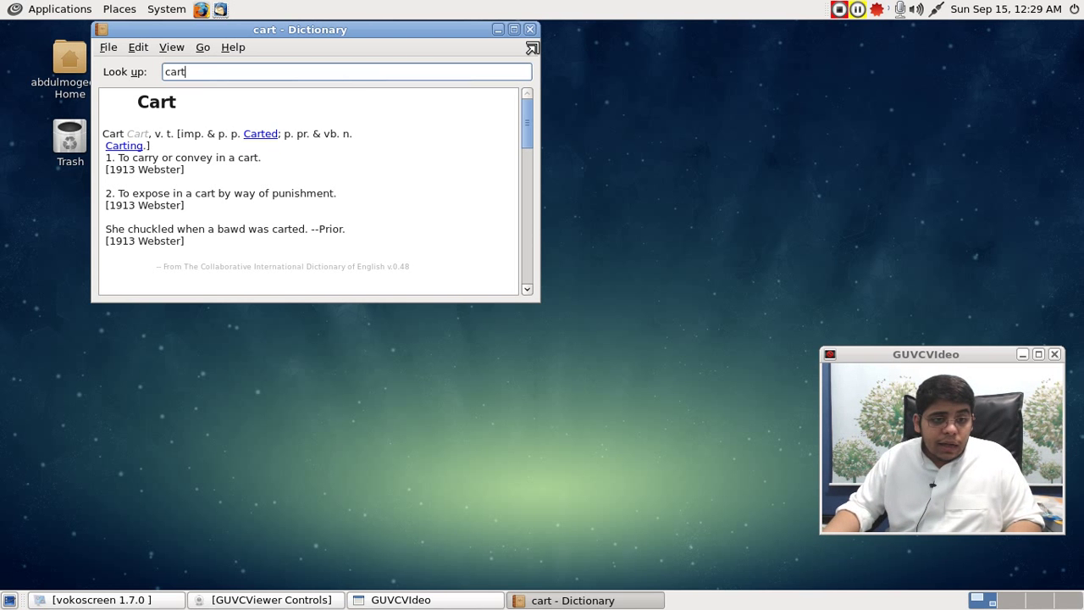
pyautogui.scroll(-10, 300, 159)
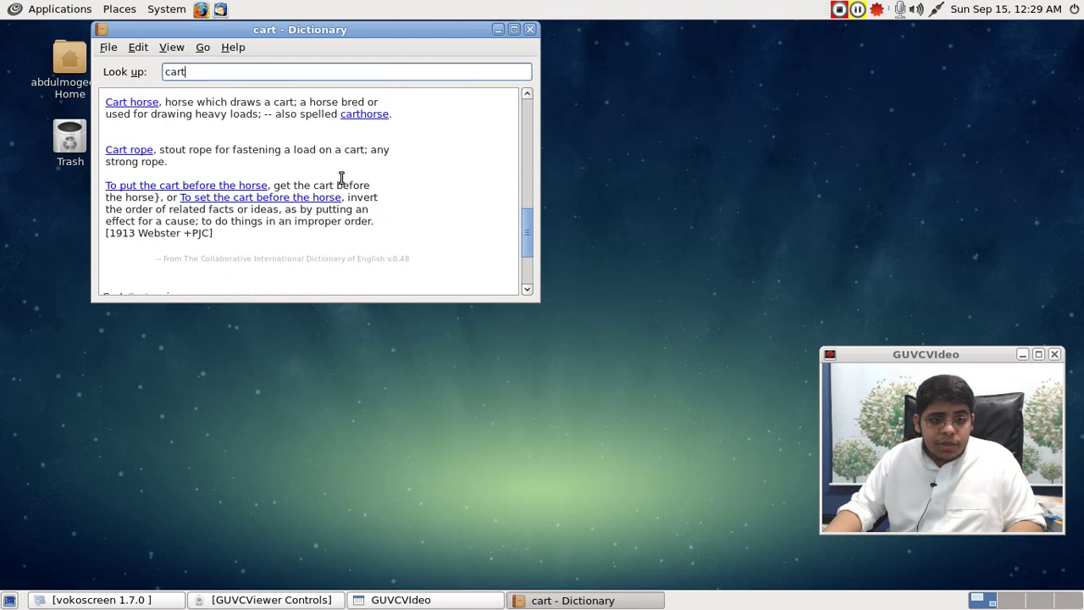
pyautogui.scroll(4, 340, 178)
# - Examine the source and print settings in Dictionary Preferences, and close both the dialog and Dictionary
pyautogui.click(136, 47)
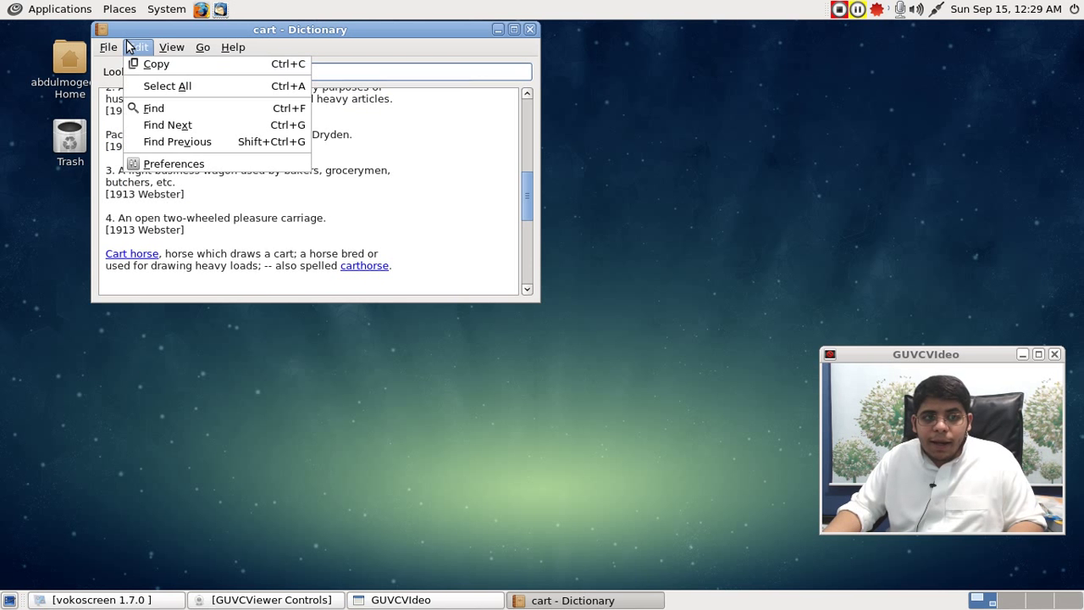
pyautogui.click(173, 164)
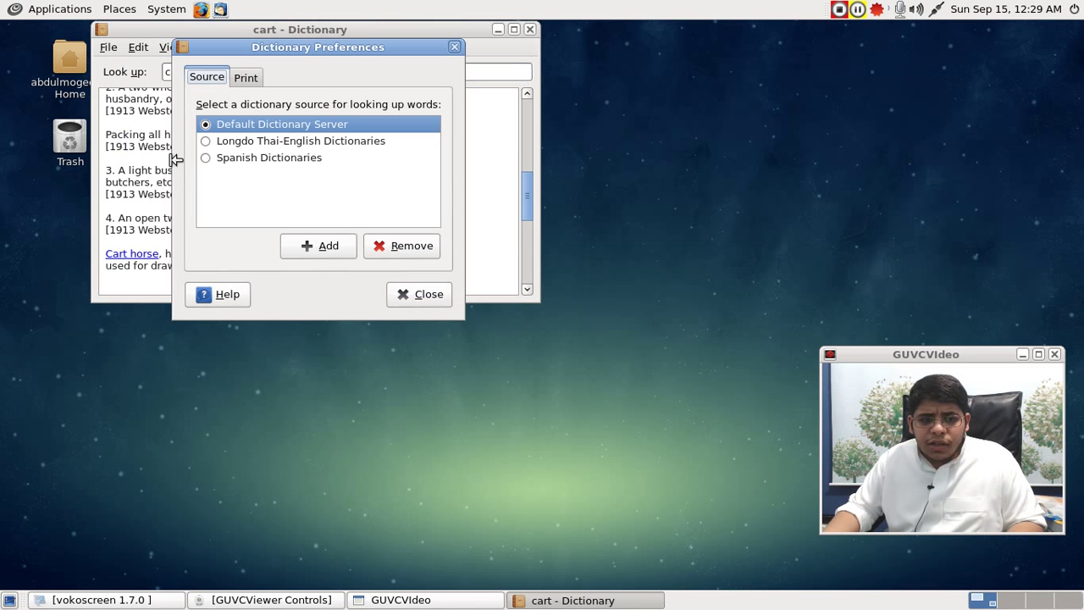
pyautogui.click(249, 76)
pyautogui.click(200, 77)
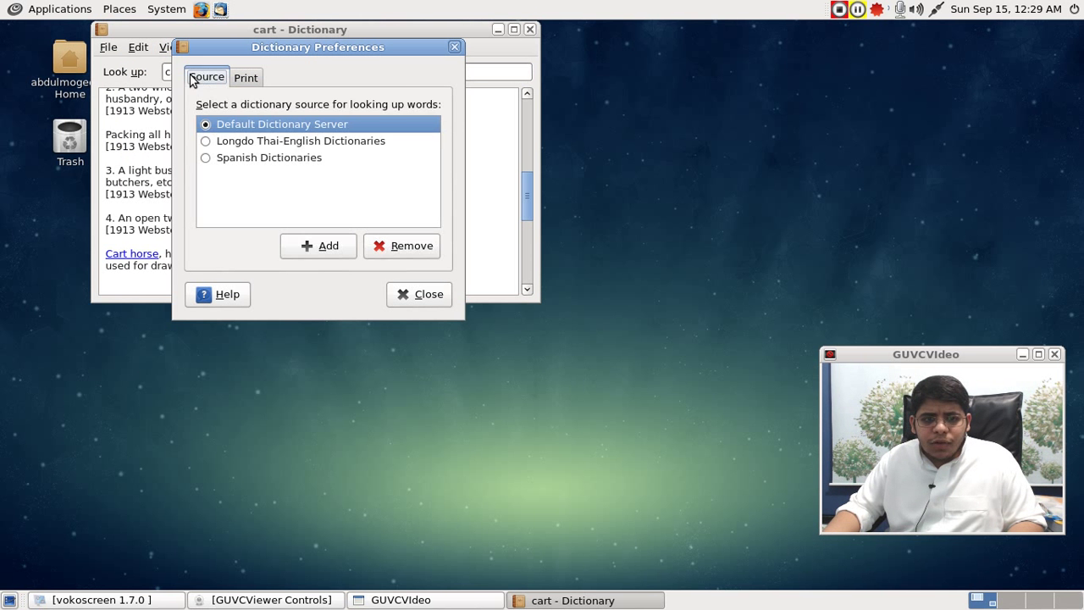
pyautogui.click(410, 301)
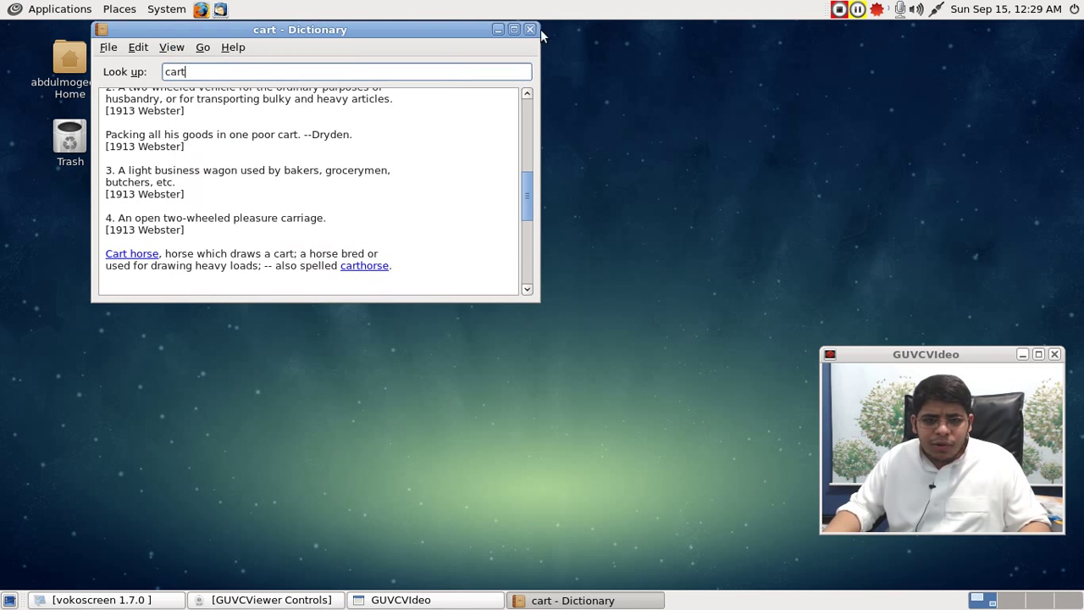
pyautogui.click(528, 30)
# - Look through the Sound & Video and System Tools applications and the list of system preferences
pyautogui.click(59, 8)
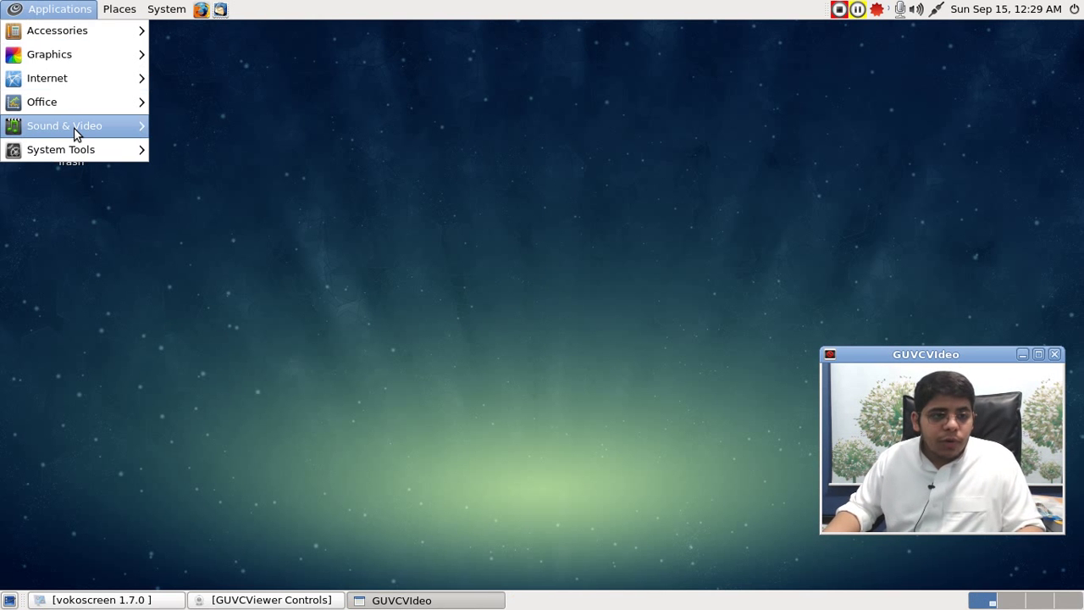
pyautogui.moveTo(74, 133)
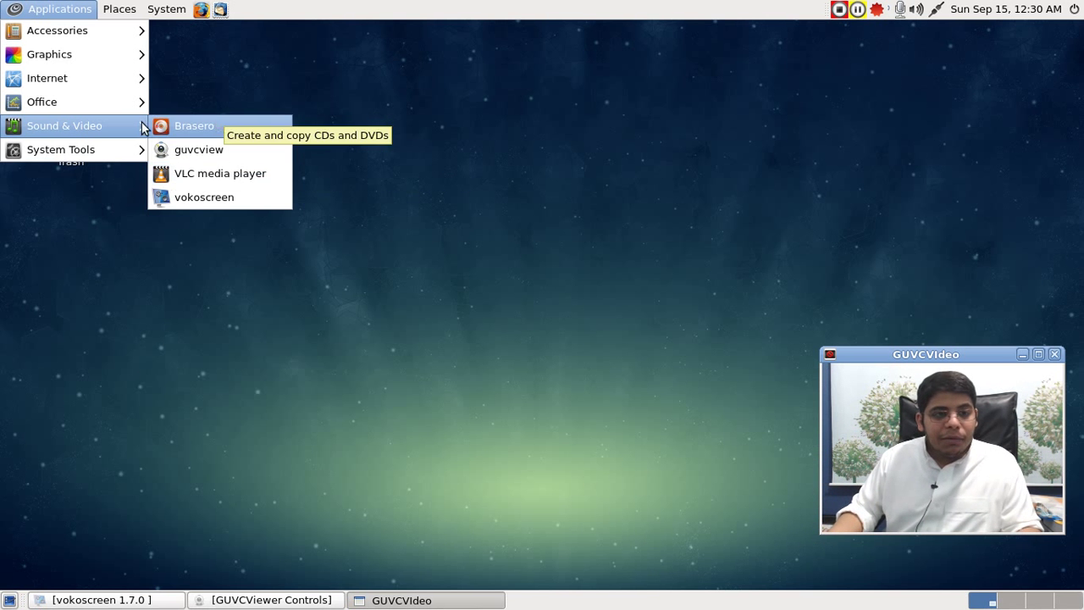
pyautogui.moveTo(40, 155)
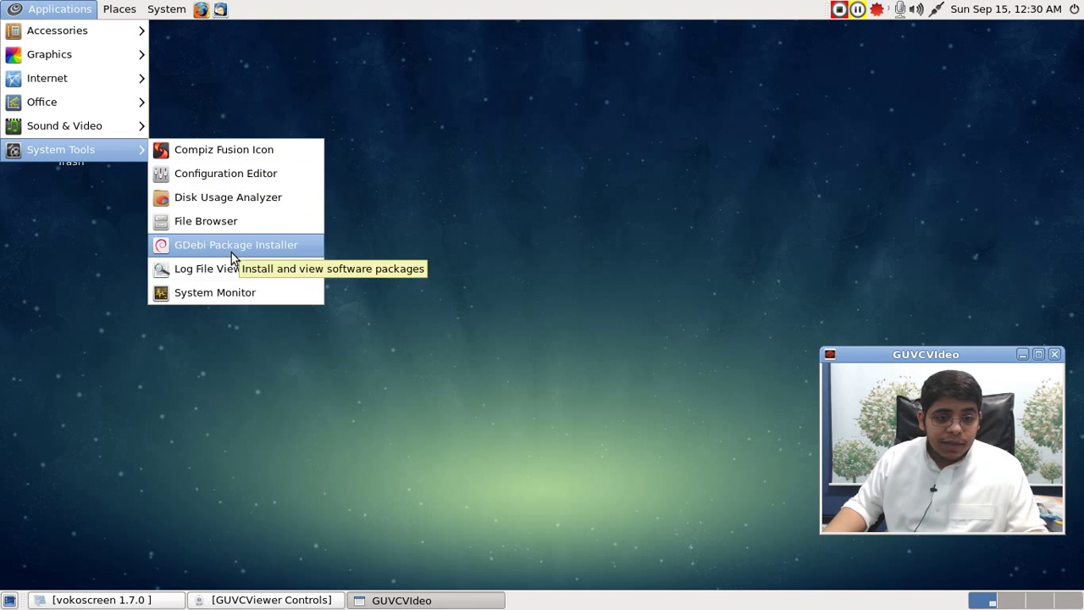
pyautogui.click(166, 8)
pyautogui.moveTo(175, 30)
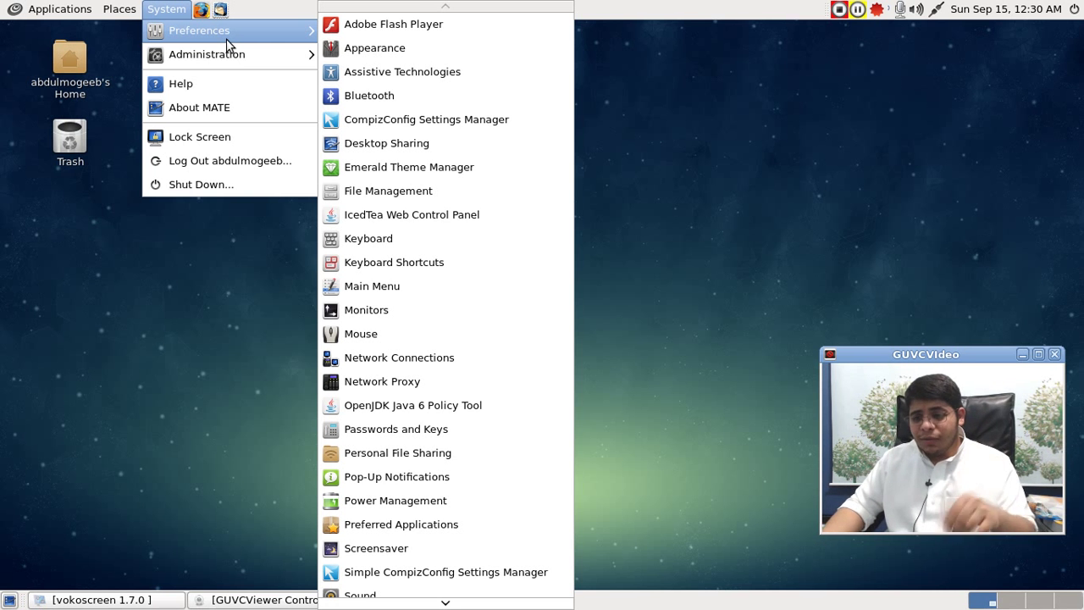
# - Launch Synaptic Package Manager from the administration tools, authenticating with the administrator password
pyautogui.moveTo(227, 68)
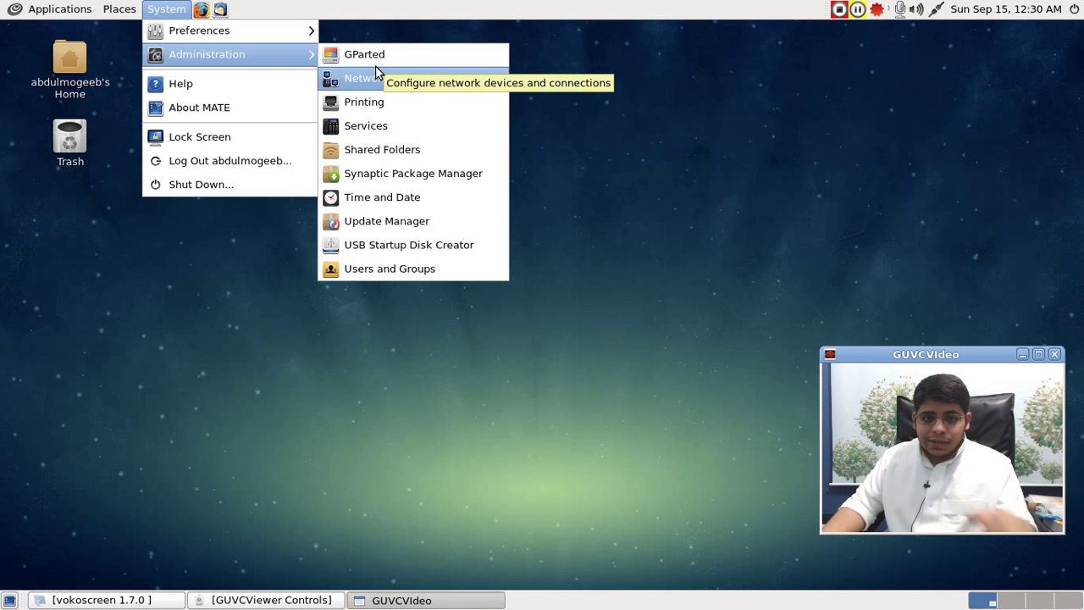
pyautogui.click(433, 171)
pyautogui.write('••••••')
pyautogui.press('Return')
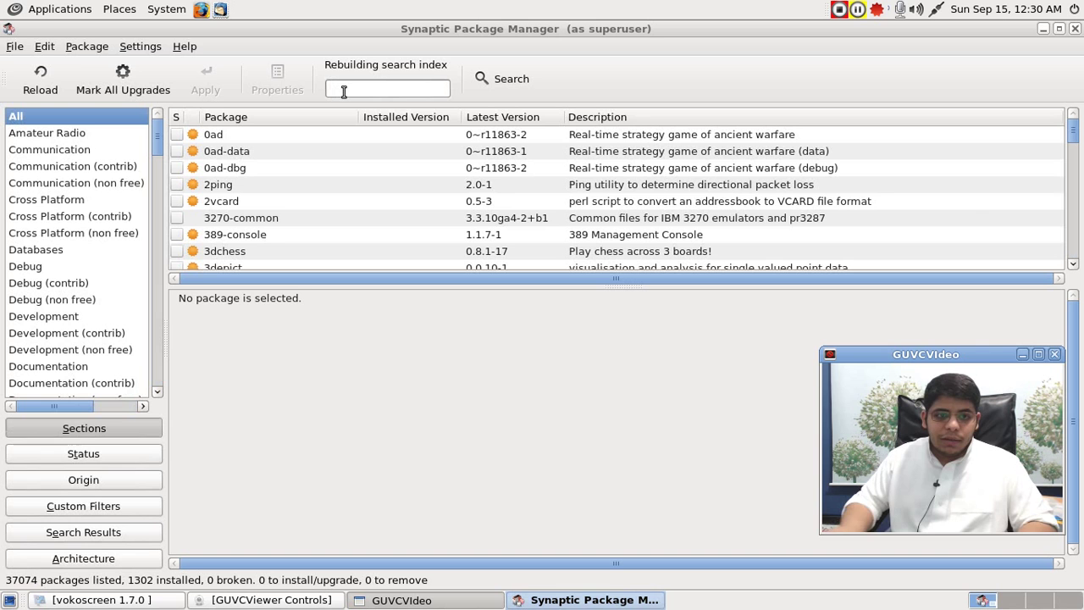
# - Filter the packages by "compiz" and view the description of the compiz package
pyautogui.click(344, 91)
pyautogui.write('compiz')
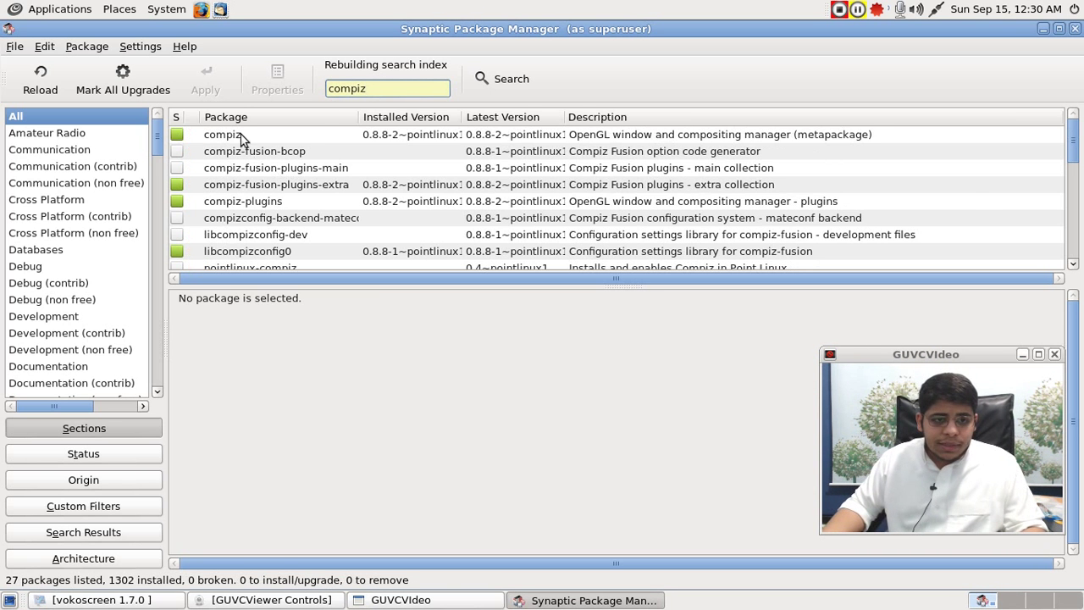
pyautogui.click(245, 138)
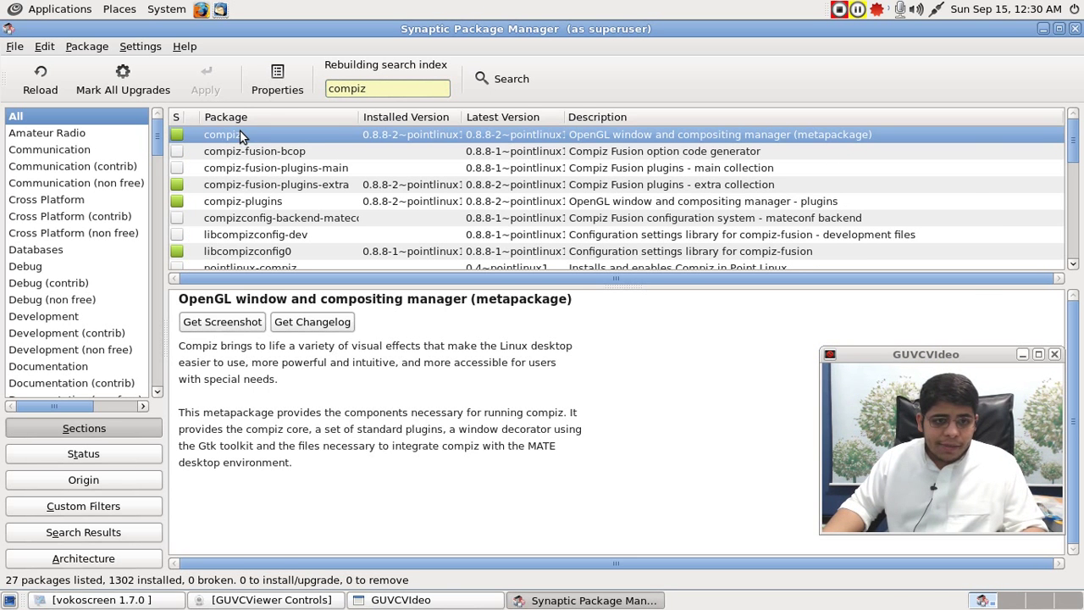
# - View the description of the compiz-fusion-plugins-extra package, and turn on Magnification in vokoscreen before minimizing it
pyautogui.click(263, 188)
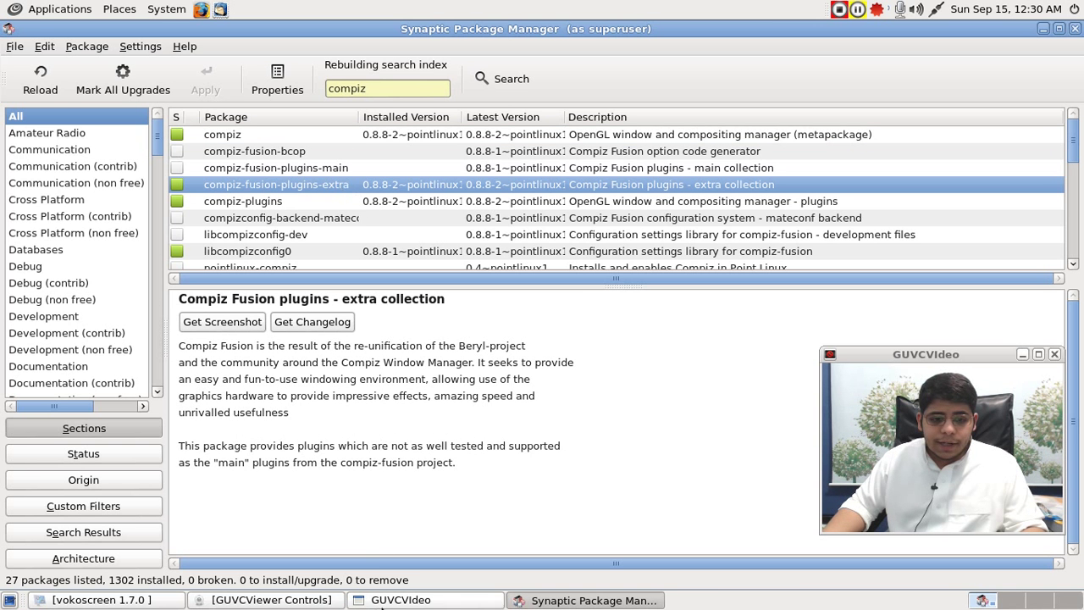
pyautogui.click(147, 601)
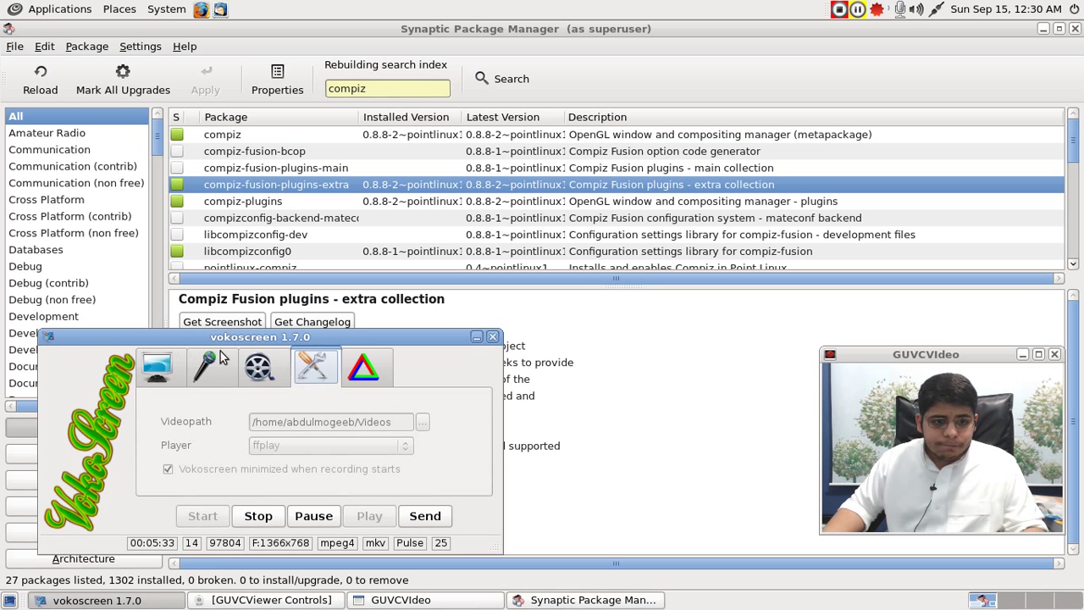
pyautogui.click(208, 364)
pyautogui.click(158, 366)
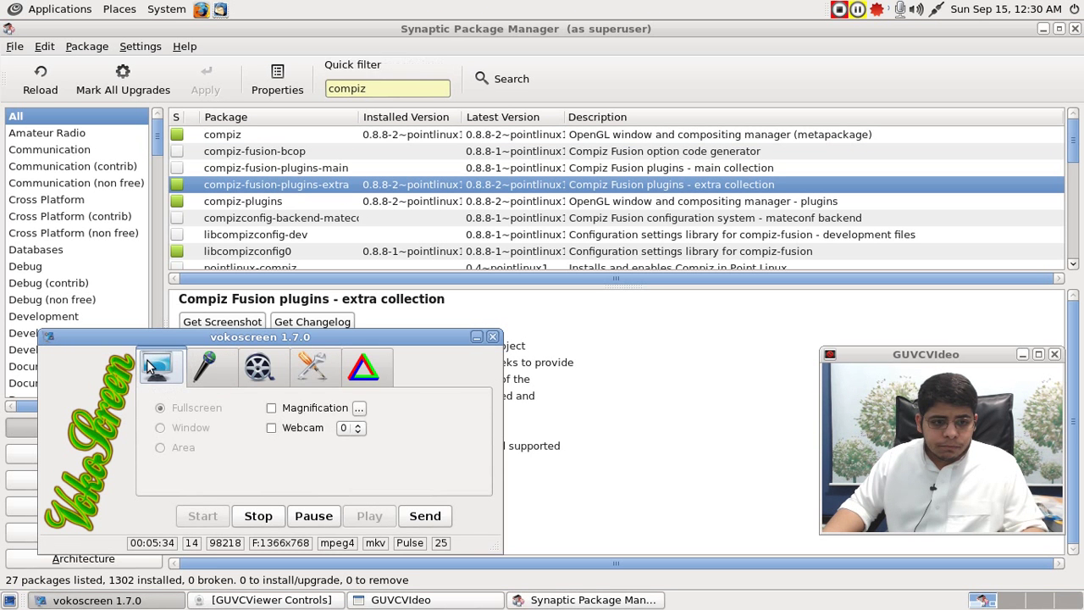
pyautogui.click(271, 407)
pyautogui.click(477, 337)
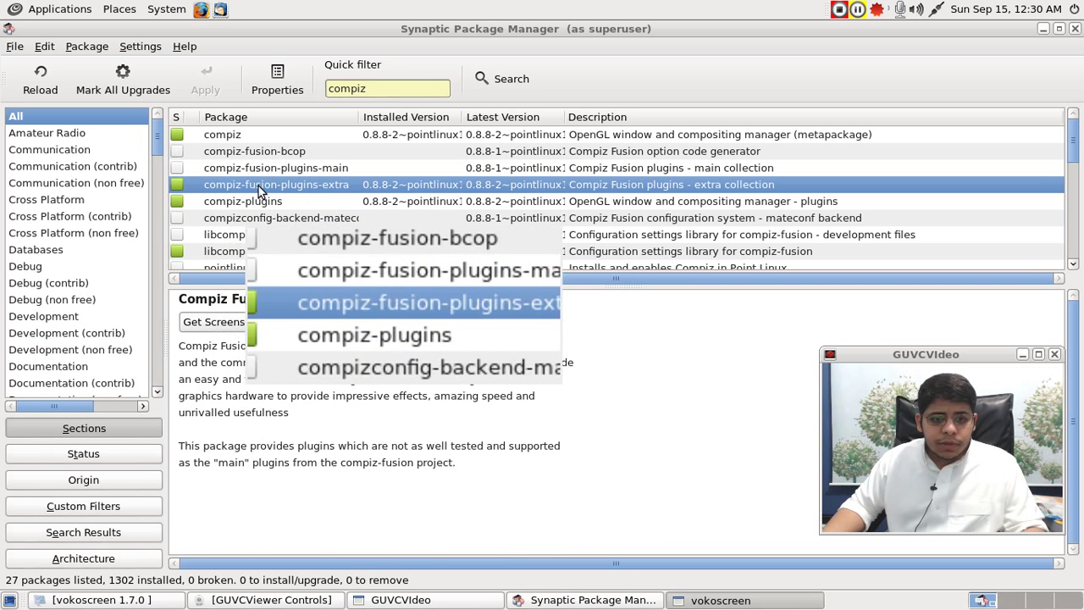
# - Widen the Package column in the Synaptic package list and view the description of the emerald package
pyautogui.scroll(-3, 239, 244)
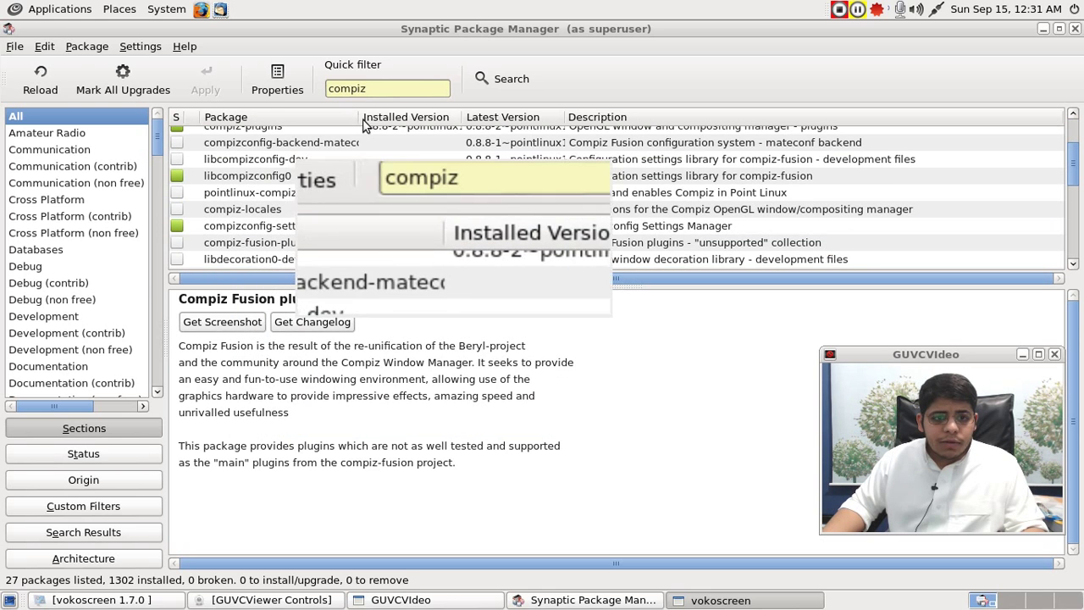
pyautogui.moveTo(361, 119); pyautogui.dragTo(547, 117)
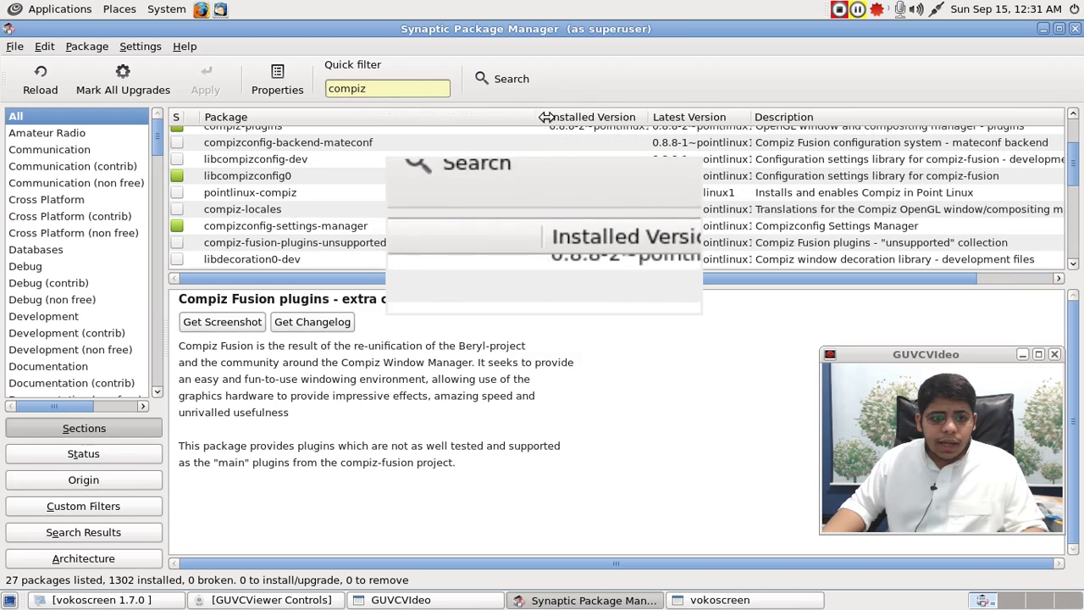
pyautogui.scroll(-3, 265, 232)
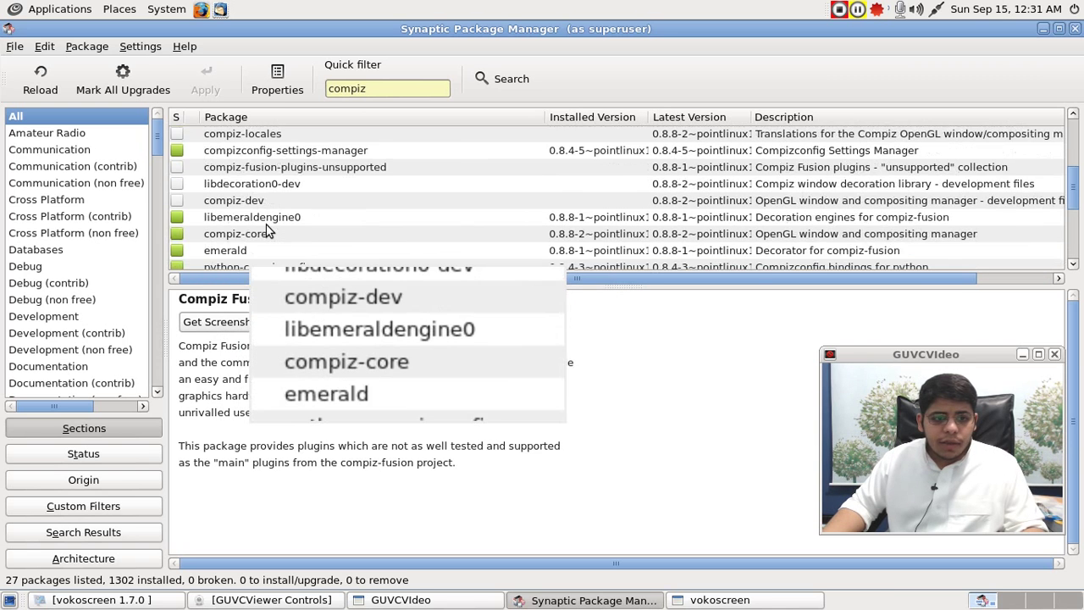
pyautogui.scroll(-1, 265, 232)
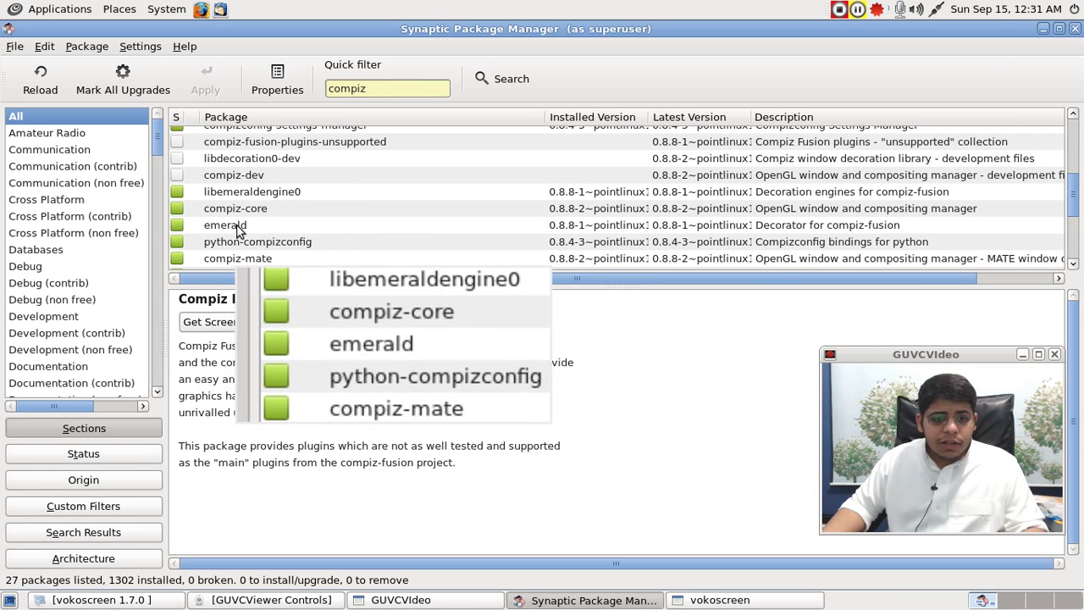
pyautogui.click(226, 227)
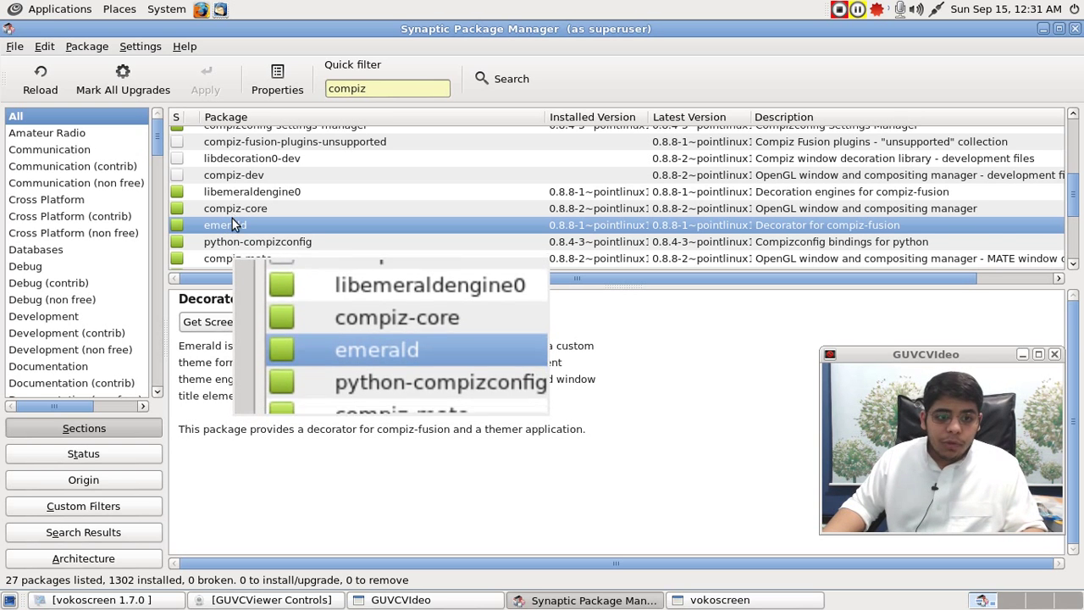
# - View the descriptions of the compiz-mate, fusion-icon and simple-ccsm packages, and close Synaptic Package Manager
pyautogui.scroll(-1, 233, 223)
pyautogui.scroll(-1, 233, 224)
pyautogui.click(230, 210)
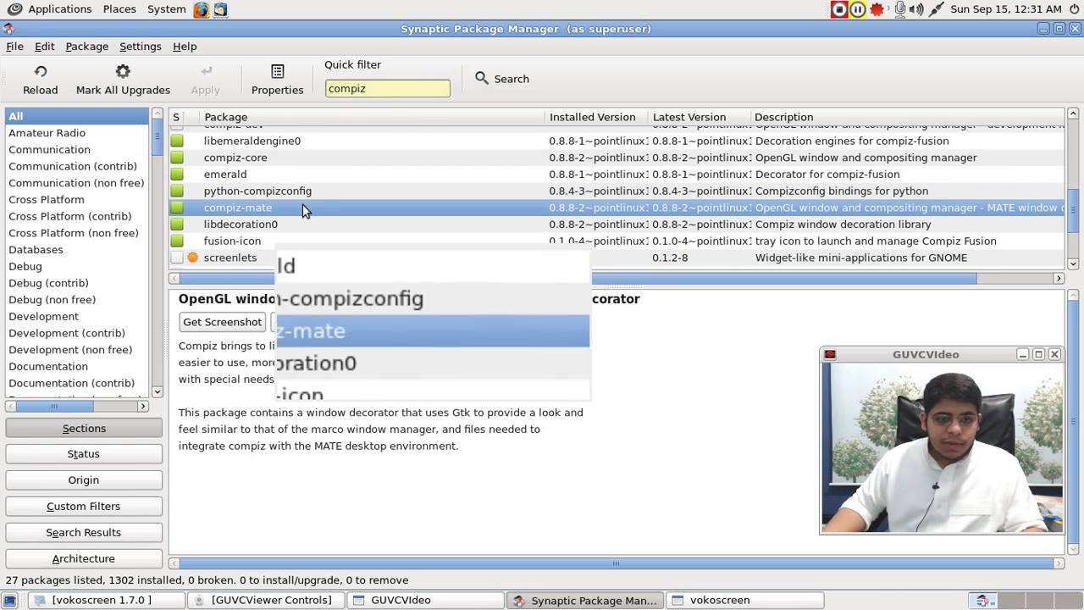
pyautogui.scroll(-2, 204, 218)
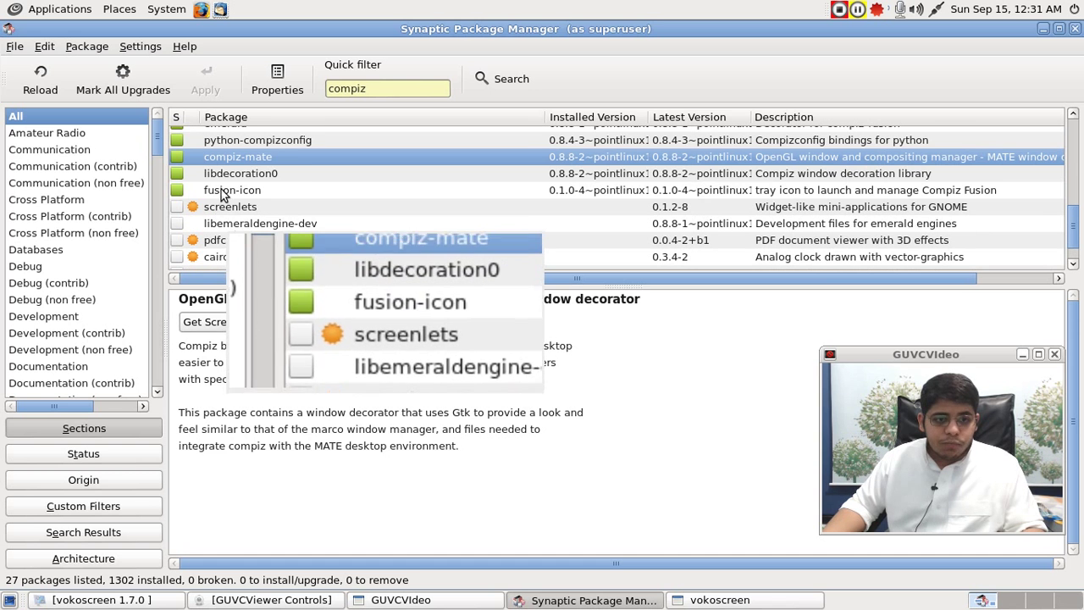
pyautogui.click(224, 190)
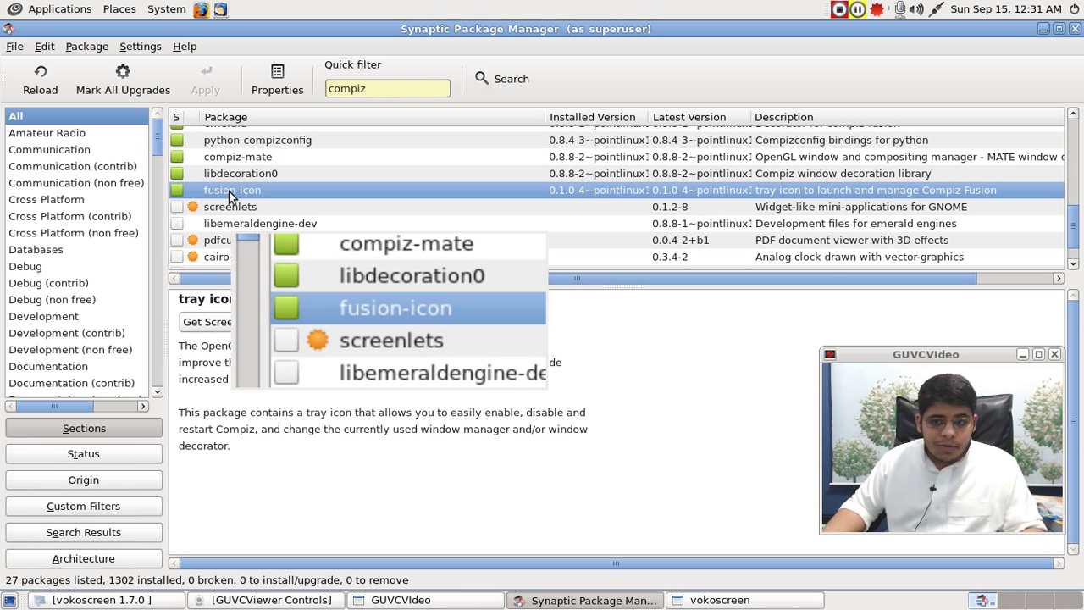
pyautogui.scroll(-2, 229, 191)
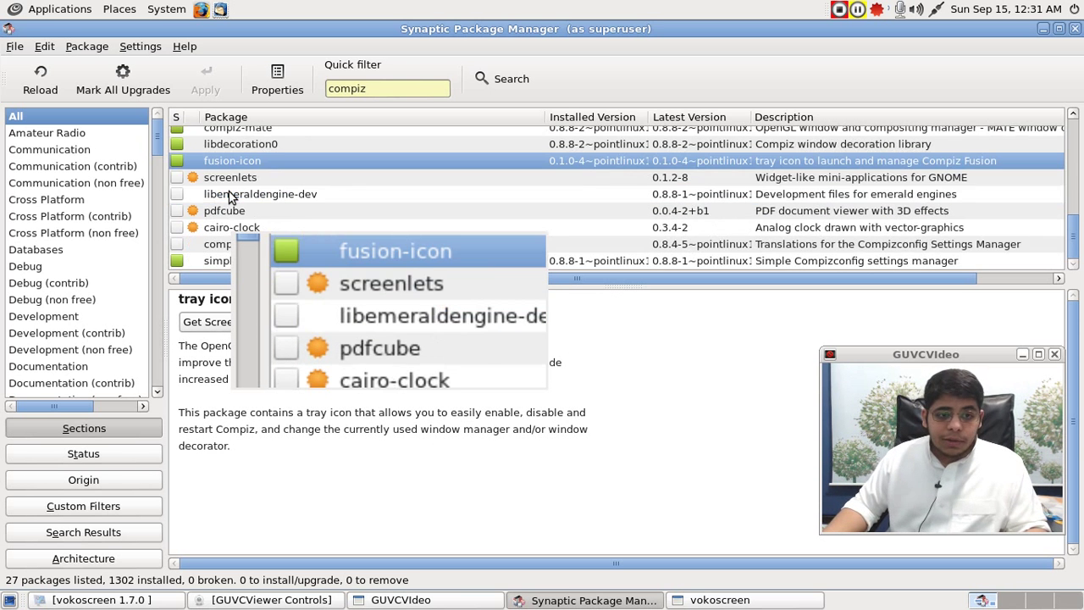
pyautogui.click(216, 260)
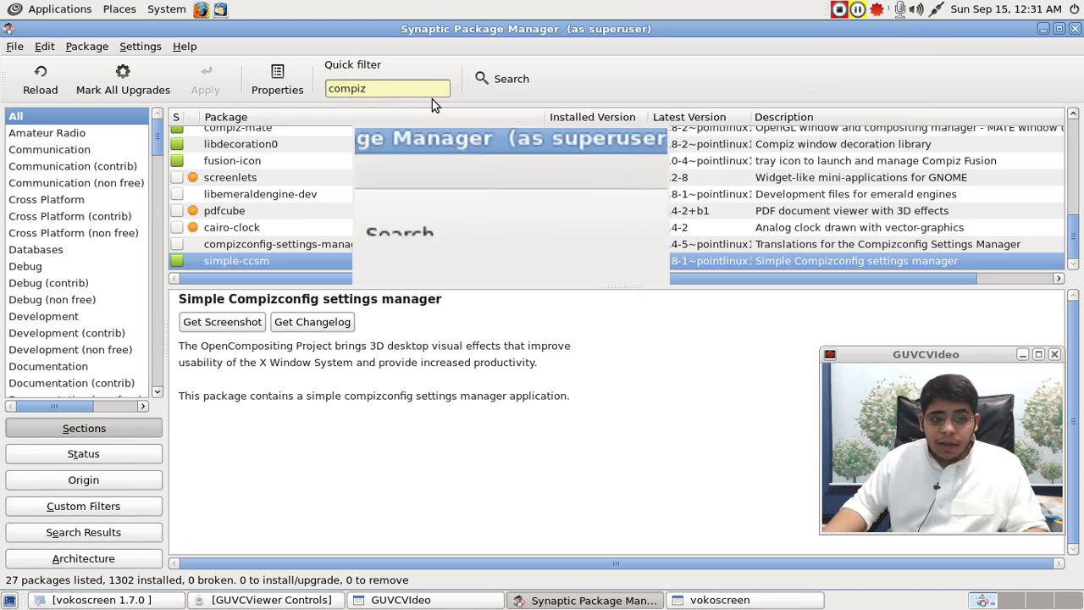
pyautogui.click(1076, 28)
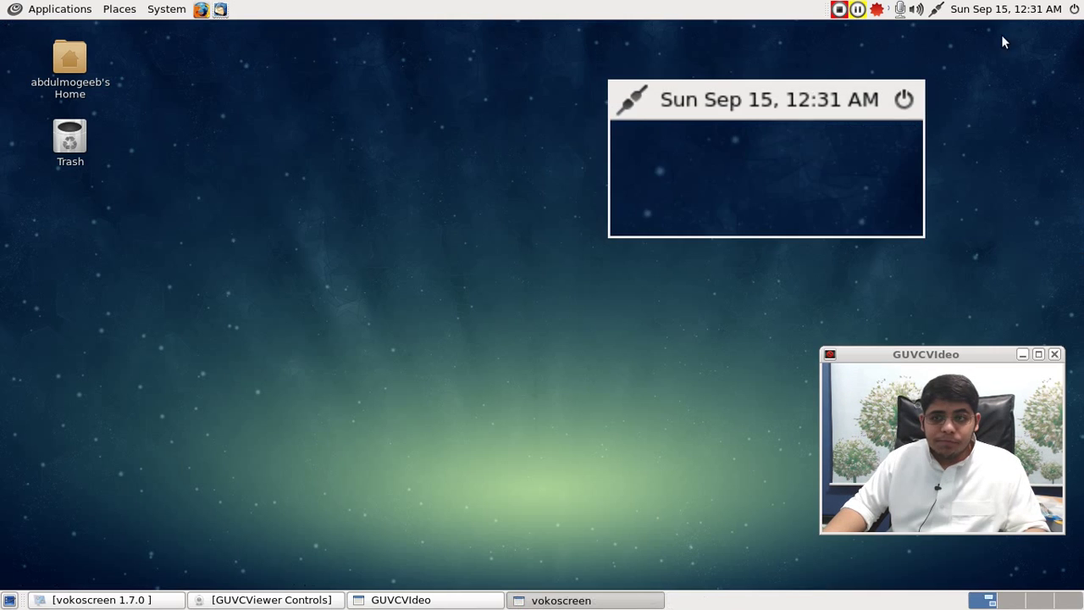
# - Launch the Simple CompizConfig Settings Manager from the system preferences
pyautogui.click(158, 9)
pyautogui.moveTo(255, 36)
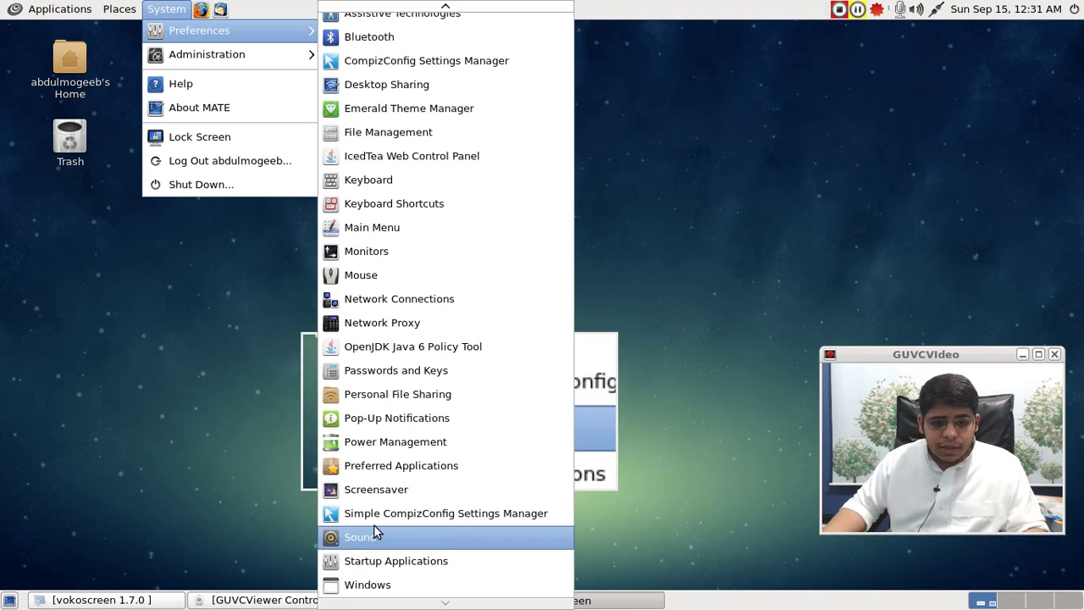
pyautogui.click(377, 516)
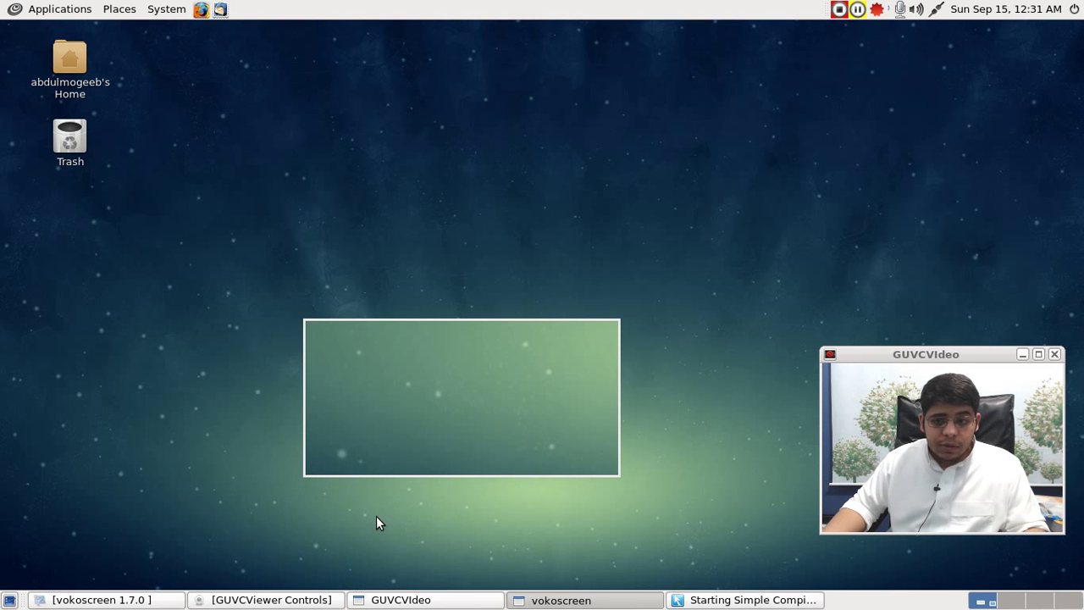
# - Start the Compiz fusion-icon tray tool from the System Tools applications, and select Compiz as the window manager
pyautogui.click(58, 9)
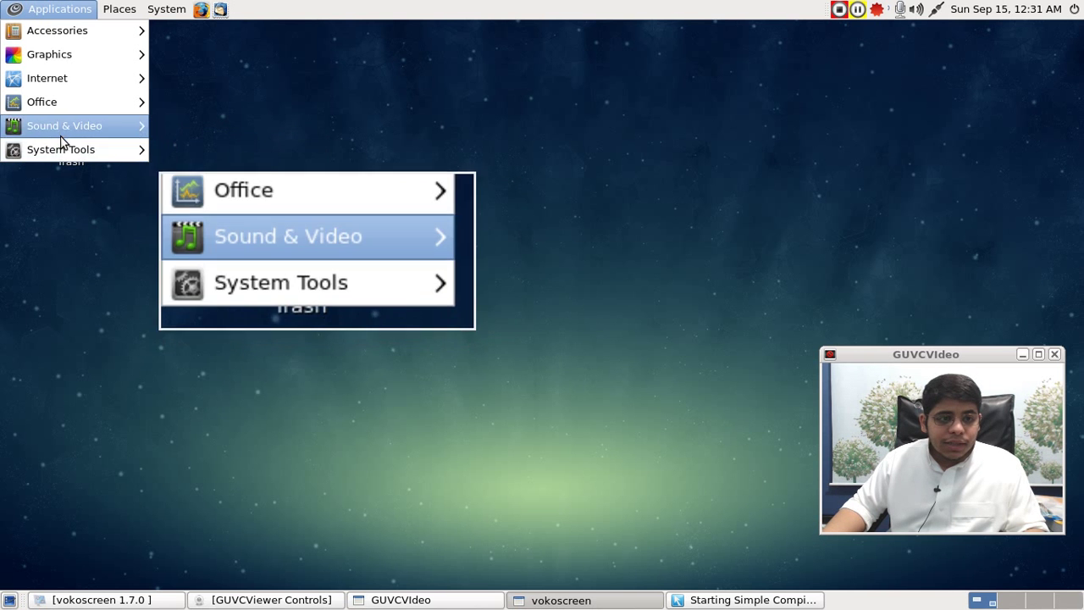
pyautogui.click(212, 149)
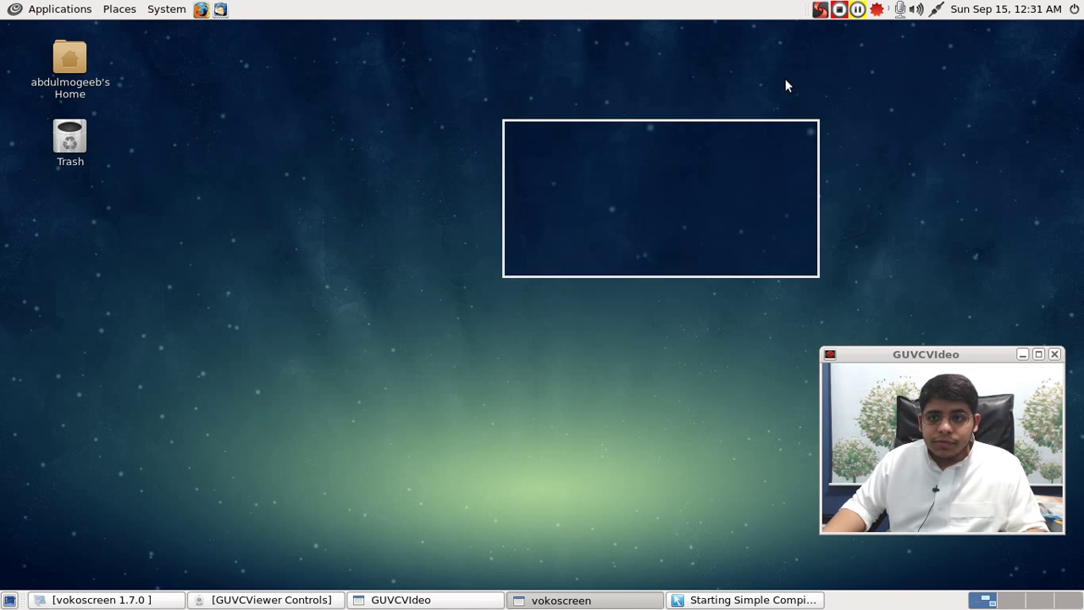
pyautogui.click(820, 9)
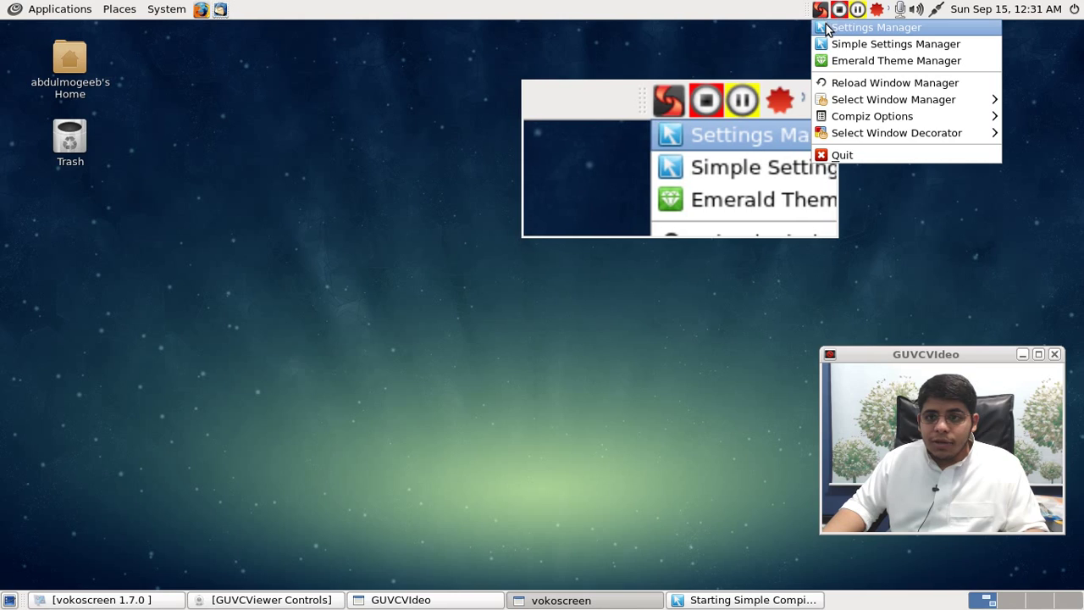
pyautogui.moveTo(837, 102)
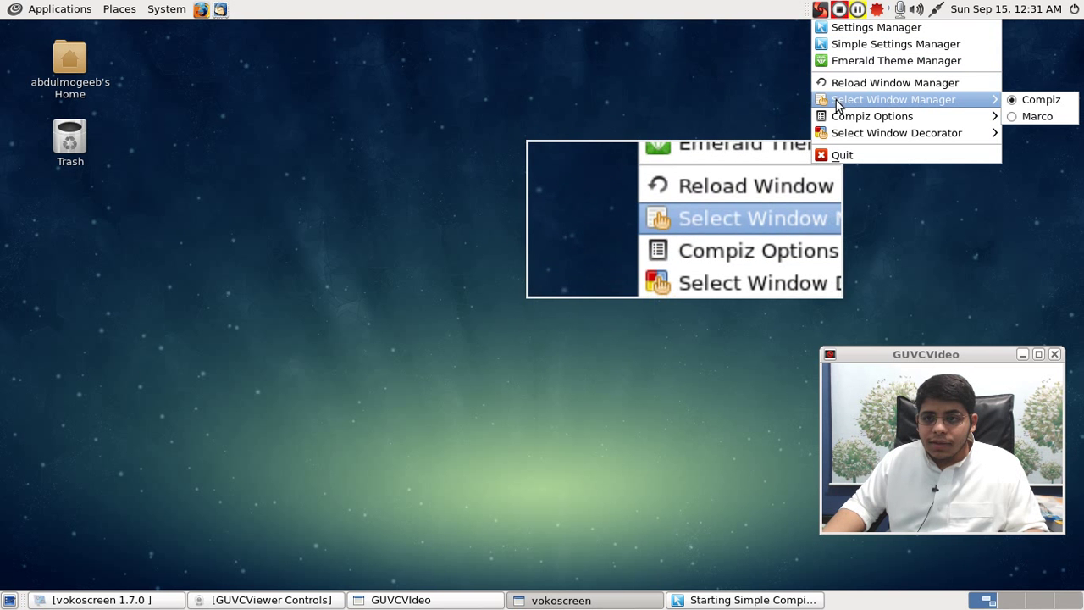
pyautogui.click(1034, 99)
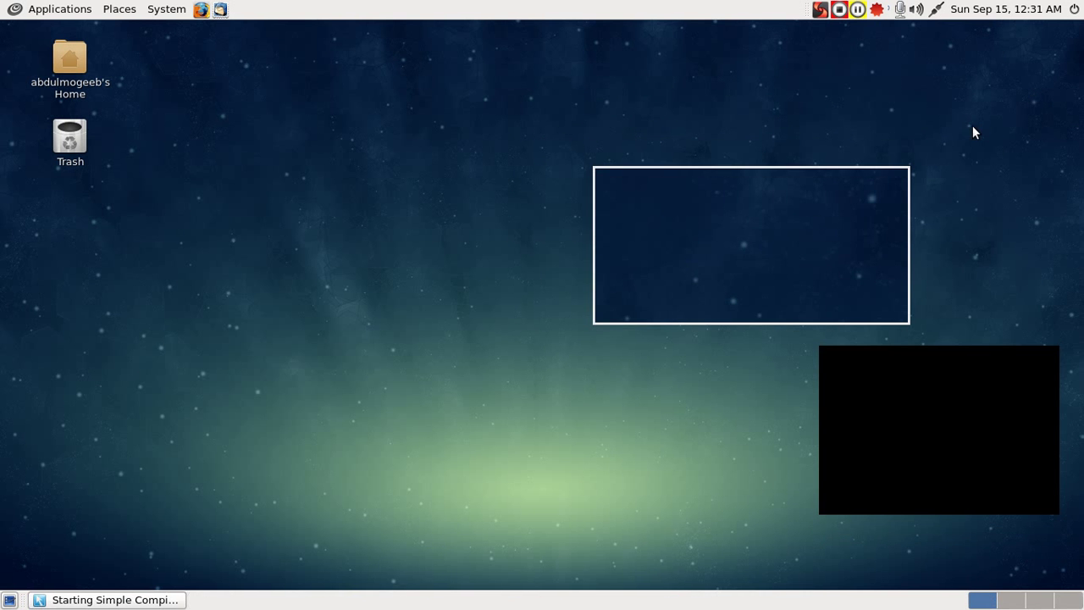
# - Select Emerald as the window decorator through the Compiz tray tool
pyautogui.click(840, 10)
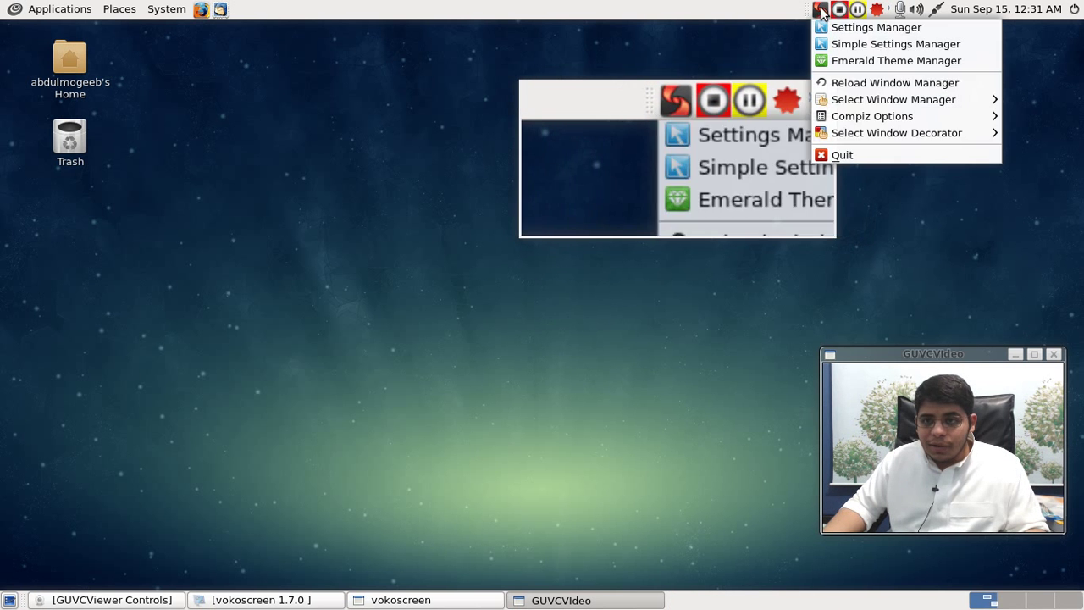
pyautogui.moveTo(847, 133)
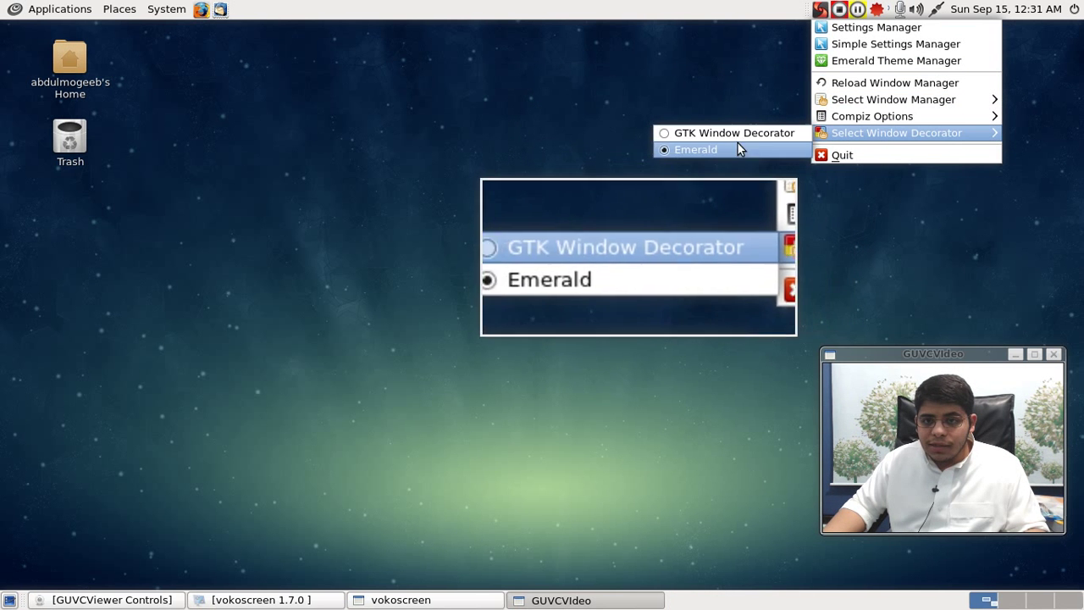
pyautogui.click(712, 149)
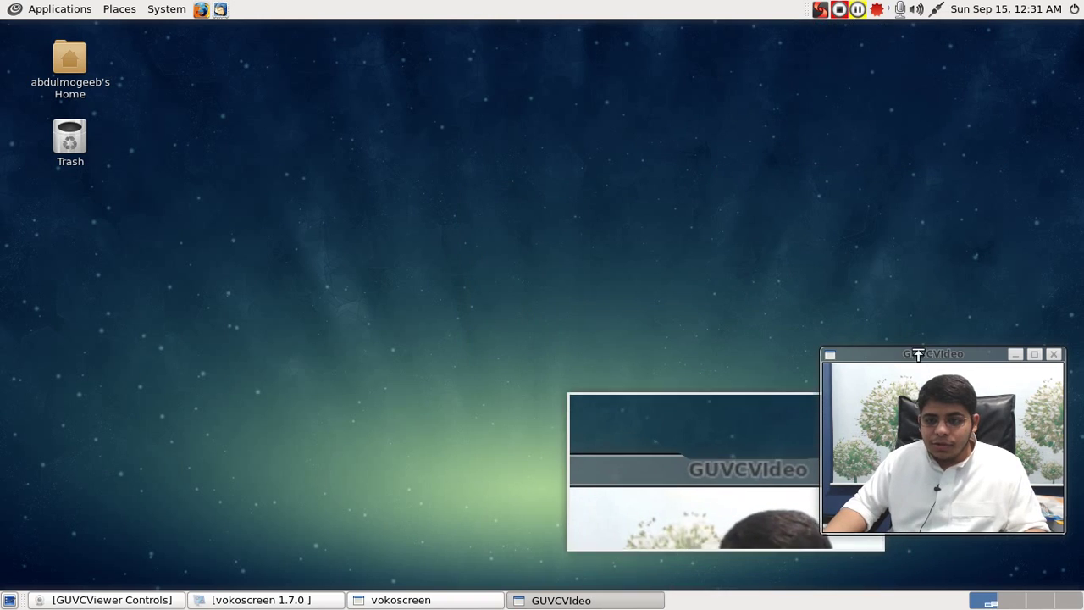
# - Move the GUVCVideo webcam window higher on the desktop, and rotate the desktop cube to show the Compiz effects
pyautogui.moveTo(932, 354); pyautogui.dragTo(932, 154)
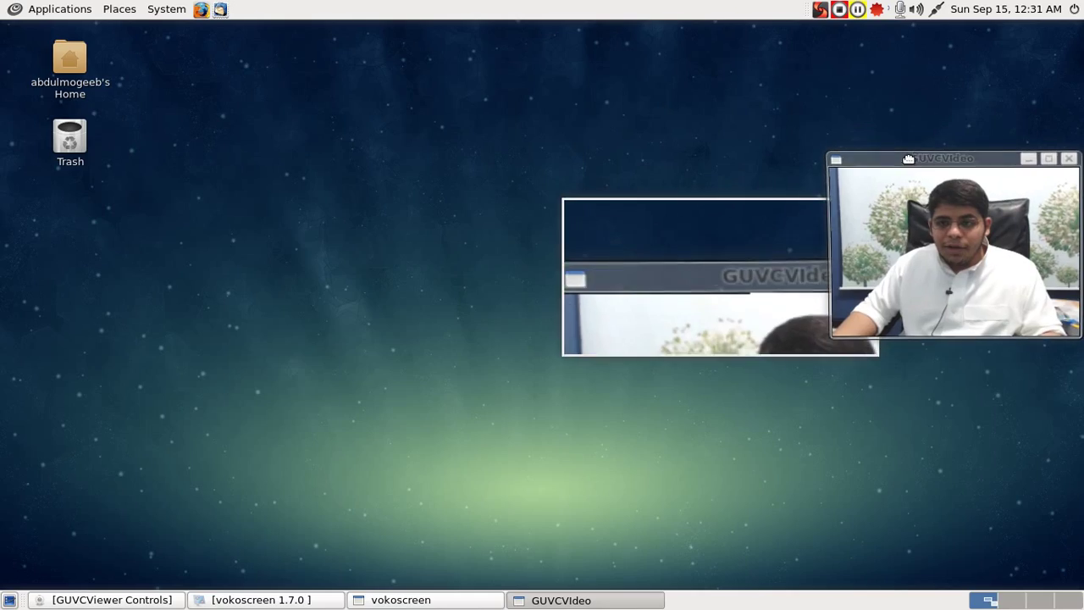
pyautogui.hotkey('ctrl', 'alt', 'Right')
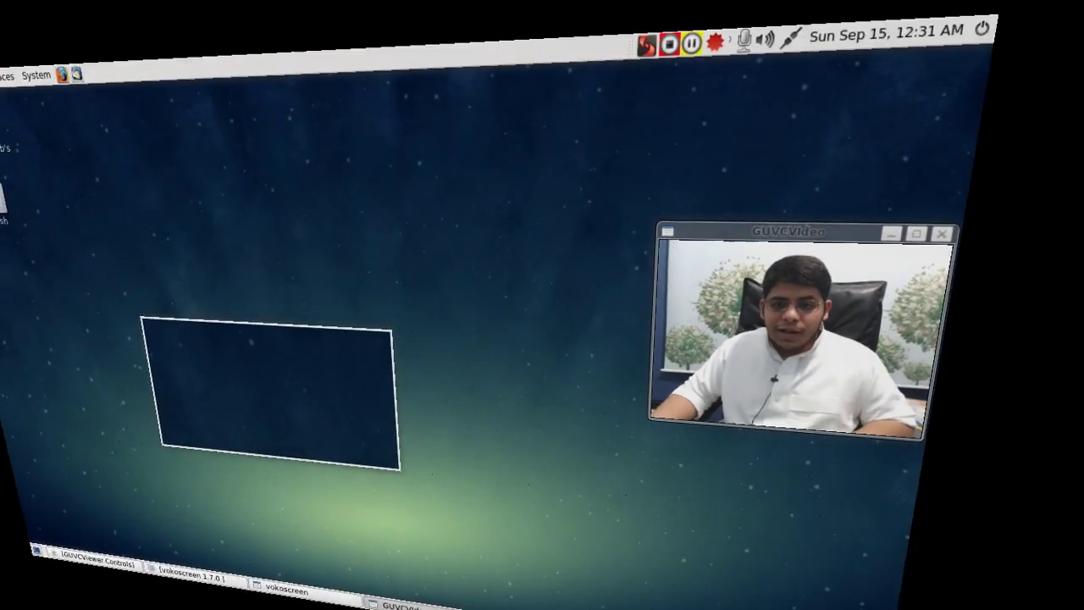
# - Create a new folder on the desktop, keeping its default name
pyautogui.rightClick(449, 163)
pyautogui.click(451, 168)
pyautogui.rightClick(432, 161)
pyautogui.click(390, 130)
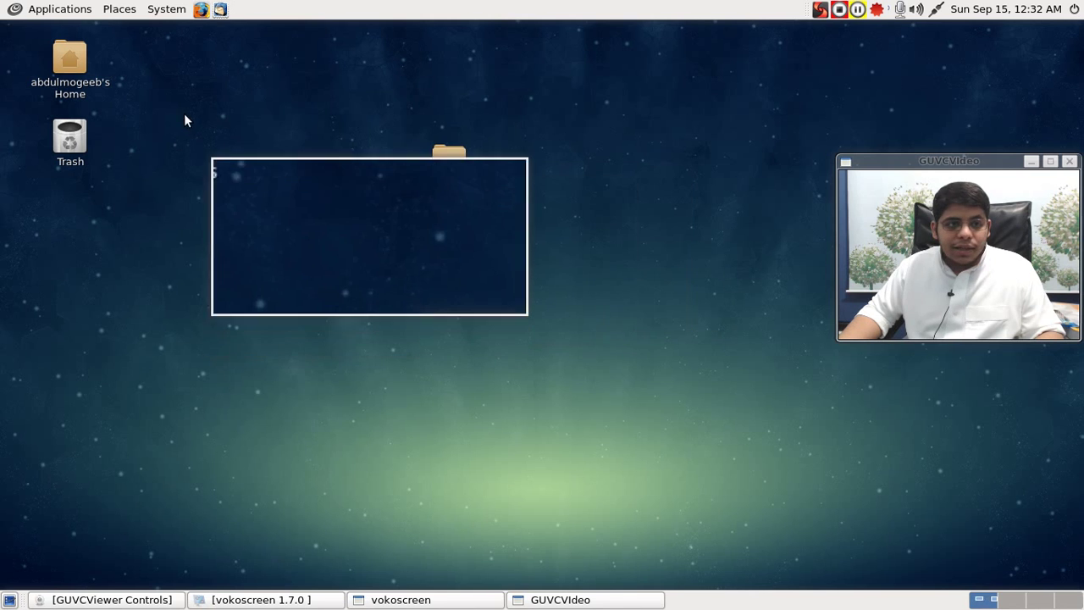
# - Show the System menu's animation, and delete the untitled folder from the desktop
pyautogui.click(118, 8)
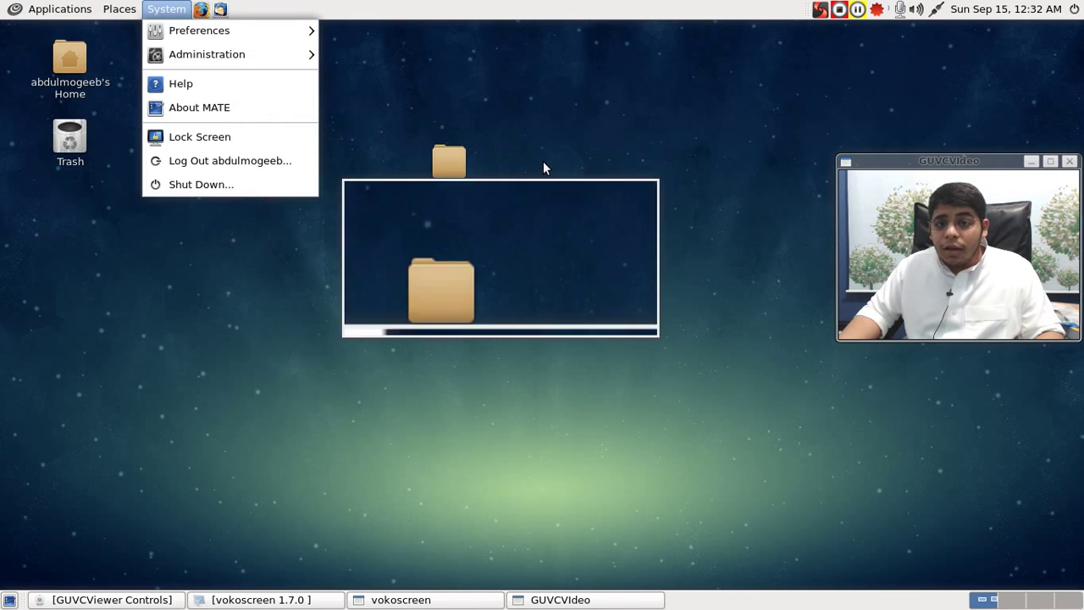
pyautogui.click(595, 218)
pyautogui.moveTo(483, 182); pyautogui.dragTo(420, 177)
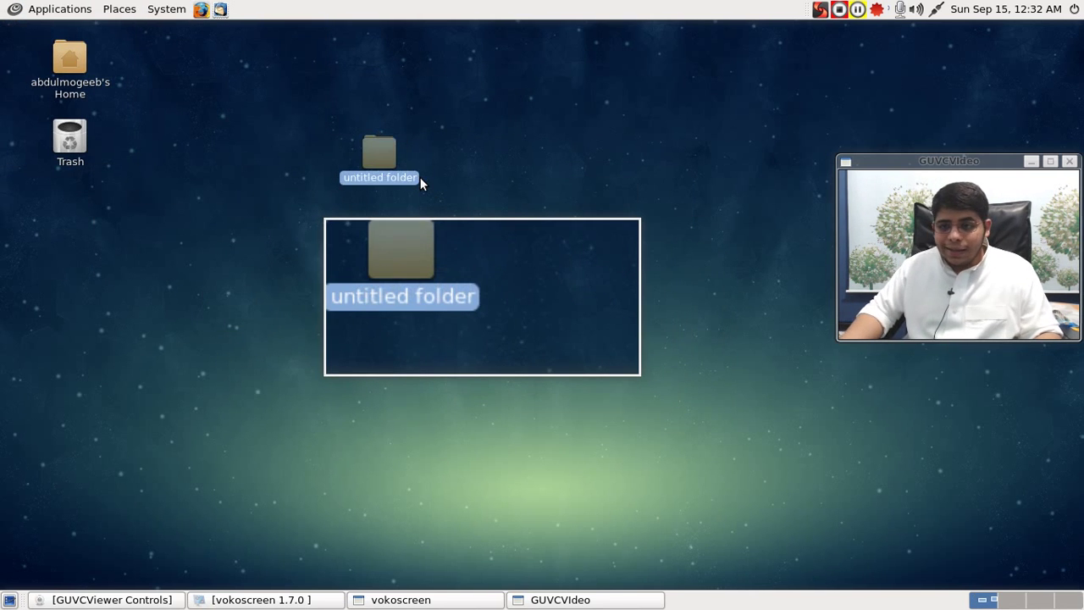
pyautogui.press('Delete')
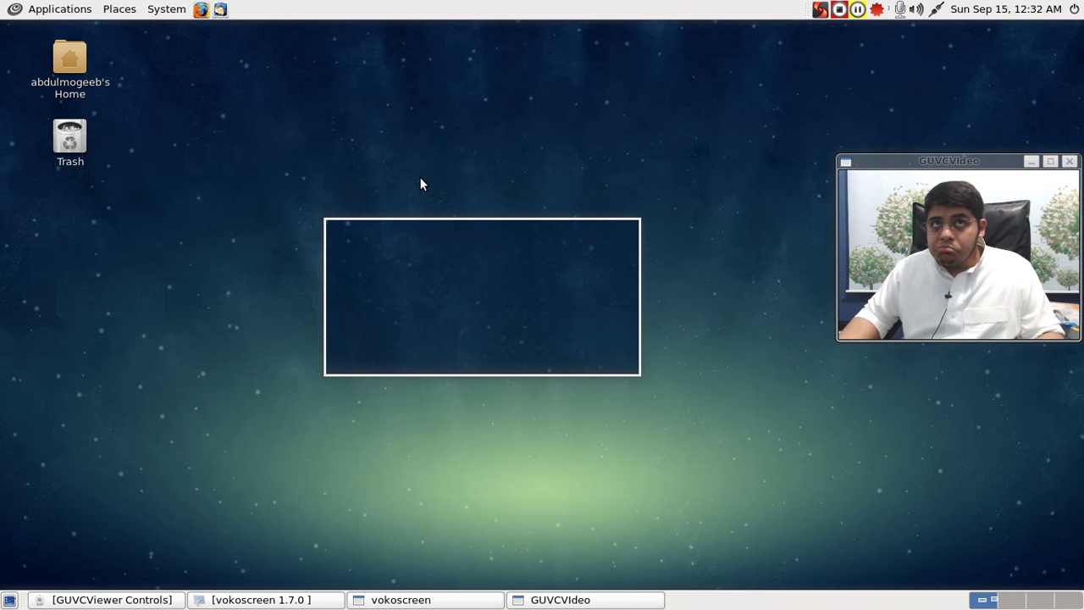